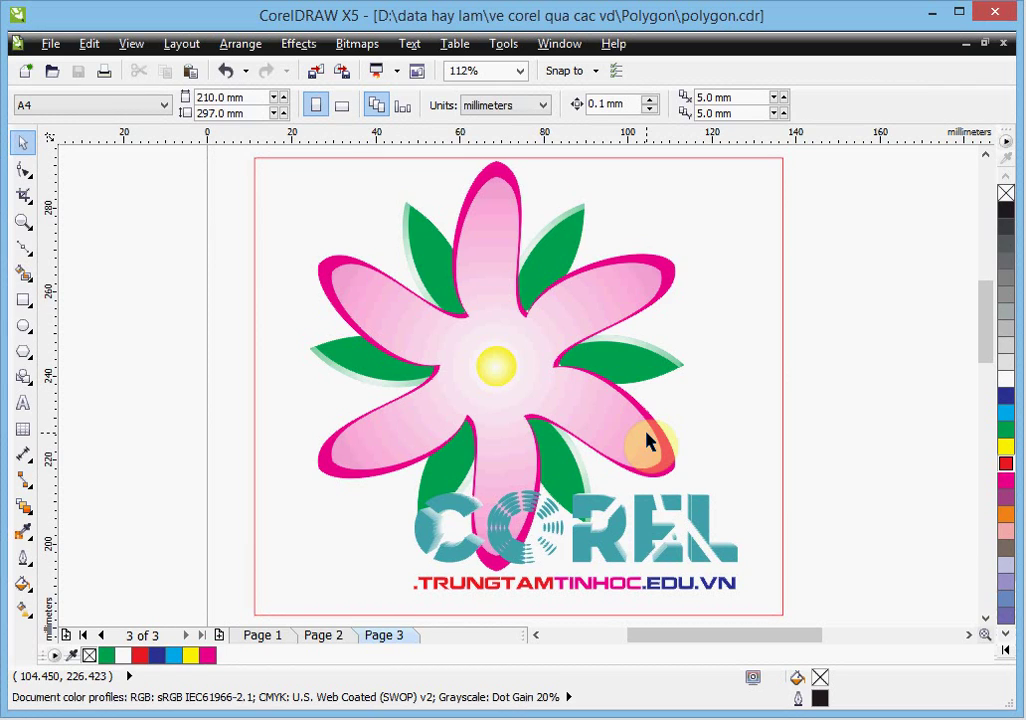
# Step: Draw a large six-sided polygon on the empty canvas below the sample flower
pyautogui.click(725, 410)
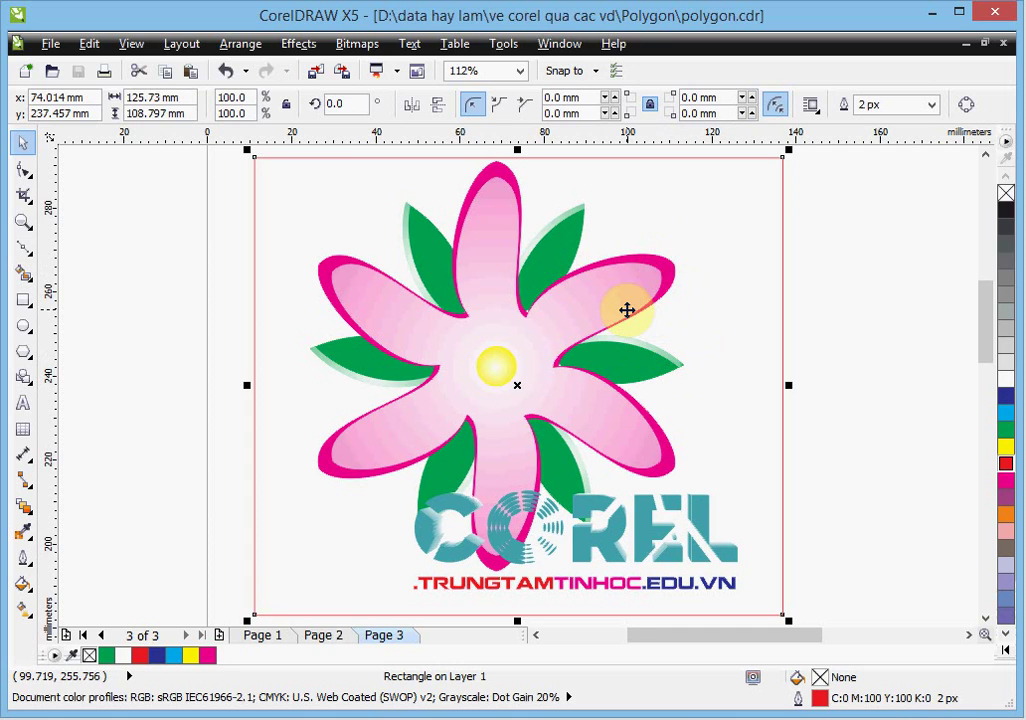
pyautogui.scroll(-3, 632, 300)
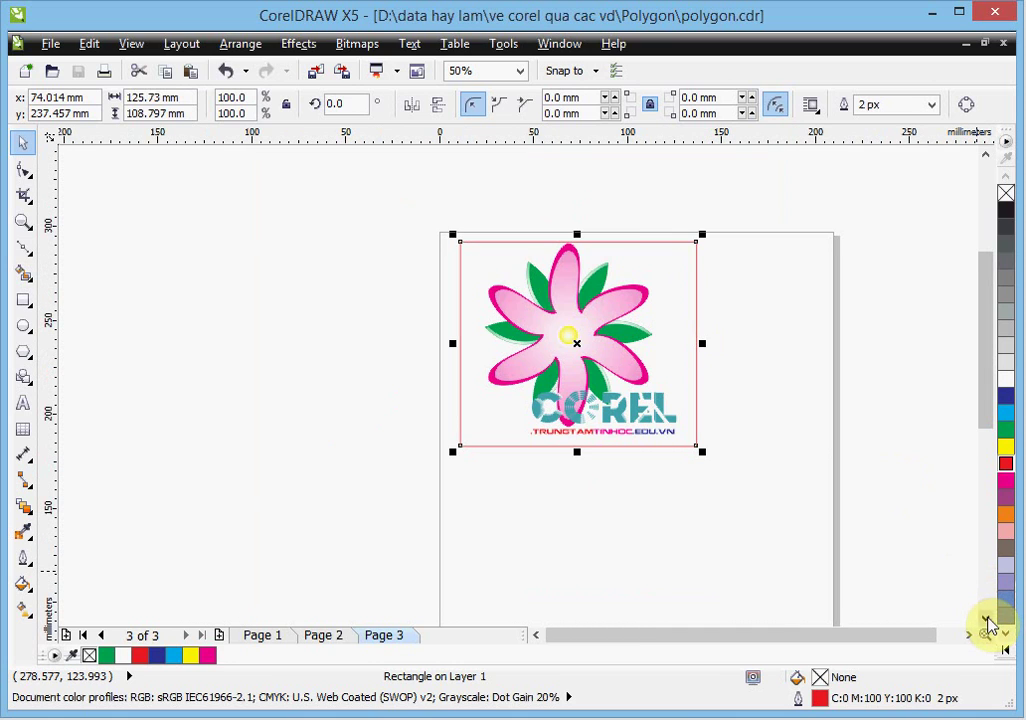
pyautogui.click(986, 620)
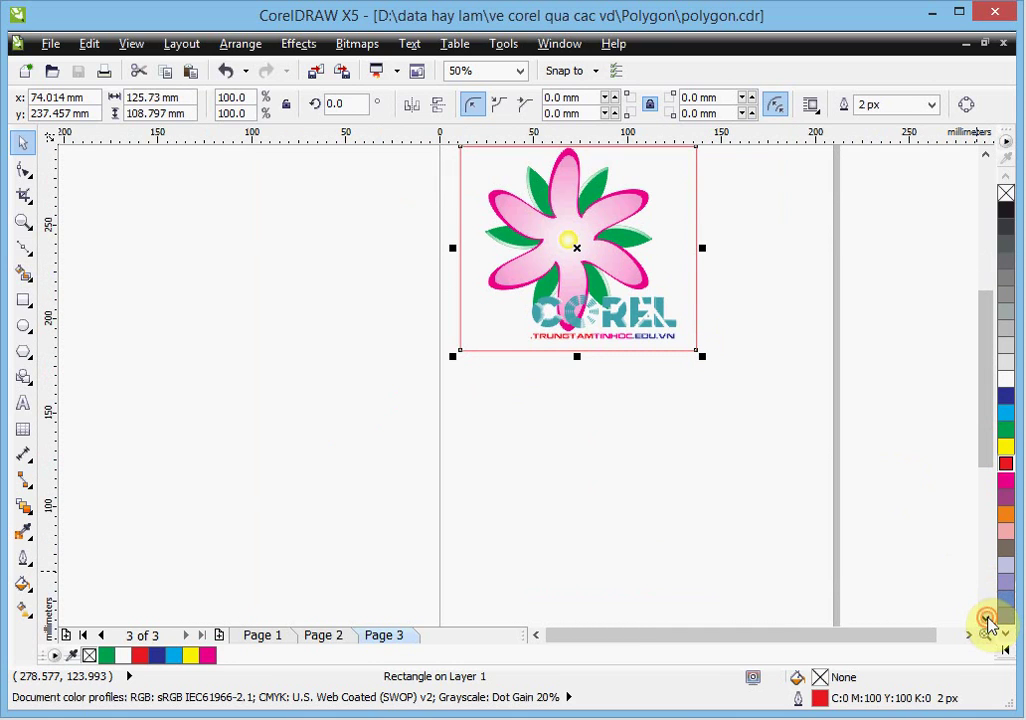
pyautogui.click(24, 354)
pyautogui.moveTo(467, 416); pyautogui.dragTo(634, 599)
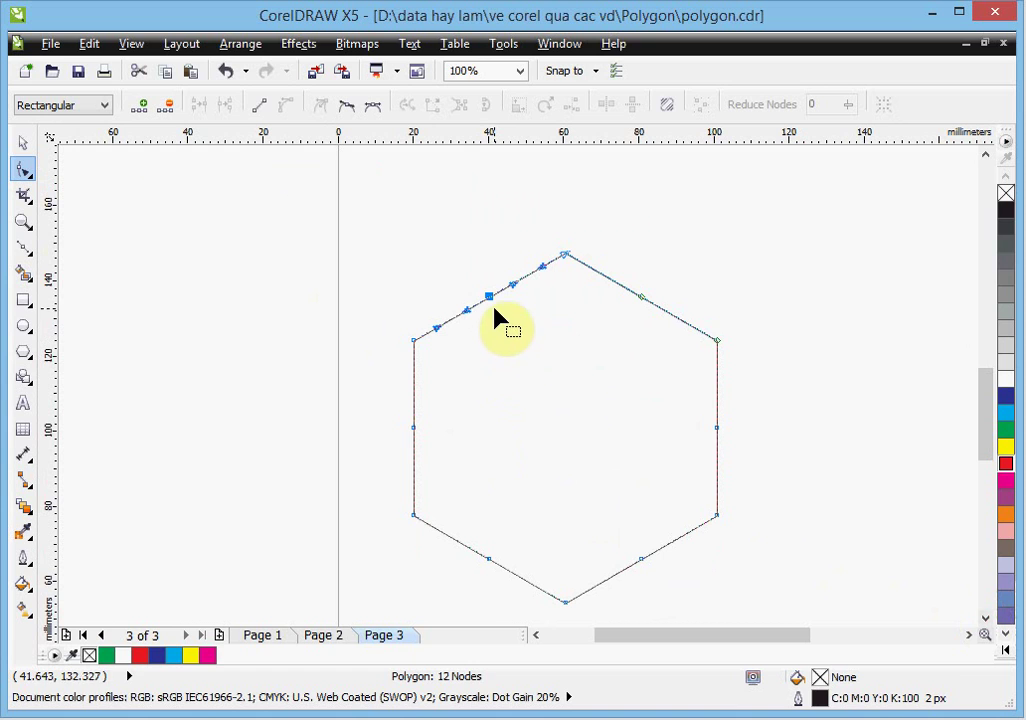
# Step: Pull the hexagon's edge nodes inward and curve the sides into six rounded petals
pyautogui.moveTo(490, 299)
pyautogui.mouseDown()
pyautogui.moveTo(538, 394)
pyautogui.moveTo(519, 370)
pyautogui.mouseUp()
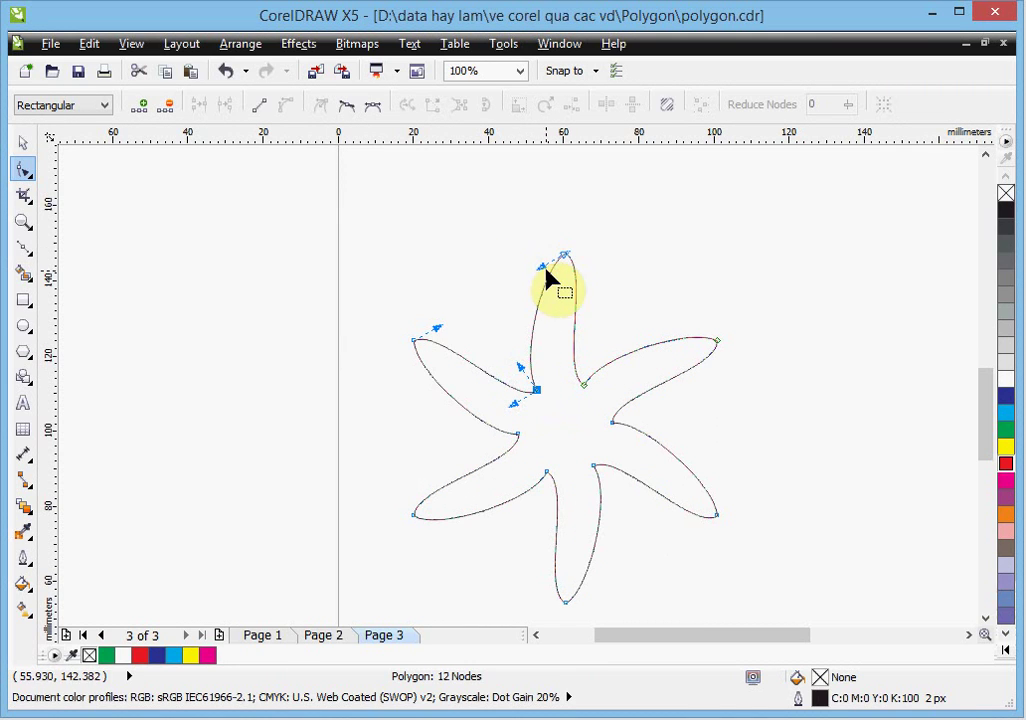
pyautogui.moveTo(541, 272); pyautogui.dragTo(603, 270)
pyautogui.moveTo(523, 233); pyautogui.dragTo(513, 270)
pyautogui.click(604, 277)
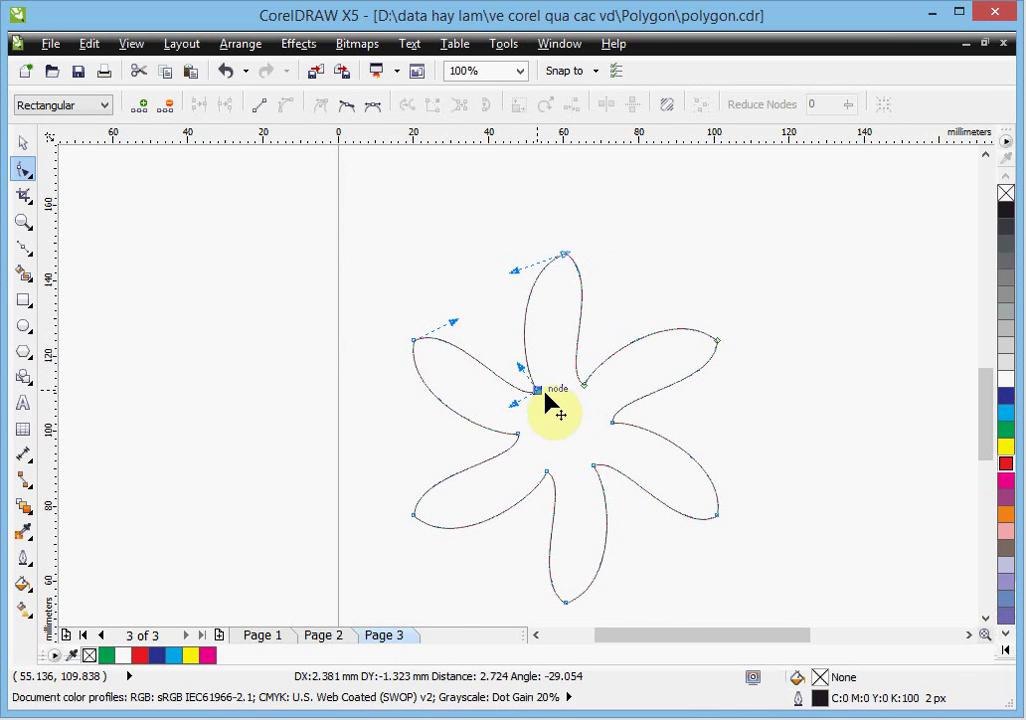
pyautogui.moveTo(541, 403); pyautogui.dragTo(550, 402)
pyautogui.click(23, 143)
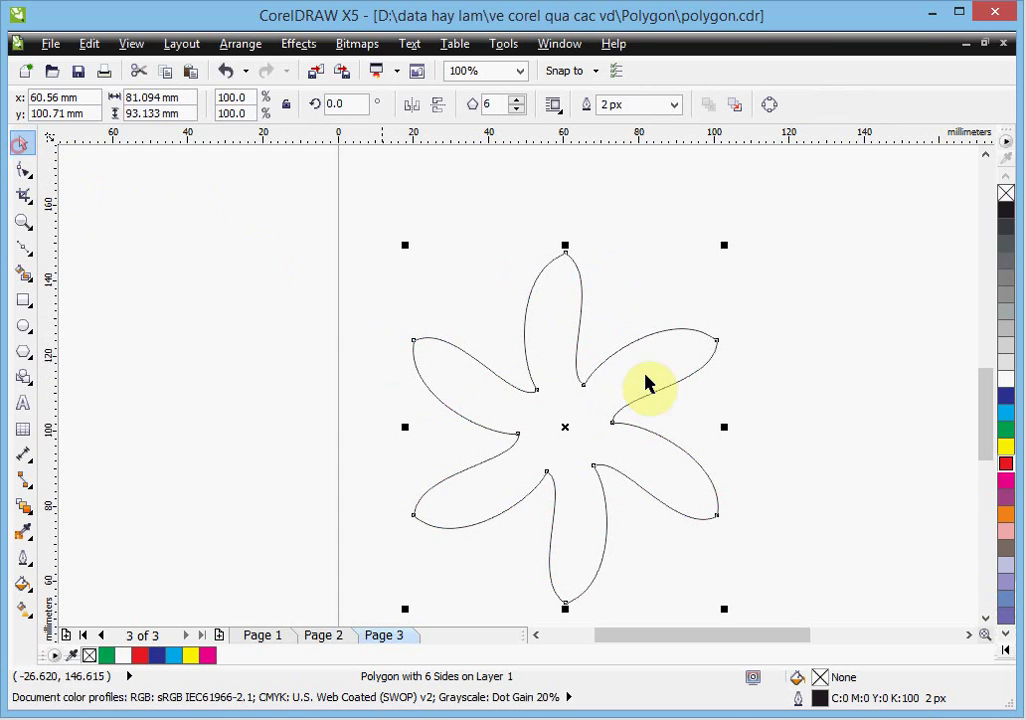
# Step: Fill the petal shape magenta, scale it to about 93.5%, and apply a radial fountain fill with mid-point 6
pyautogui.click(1008, 481)
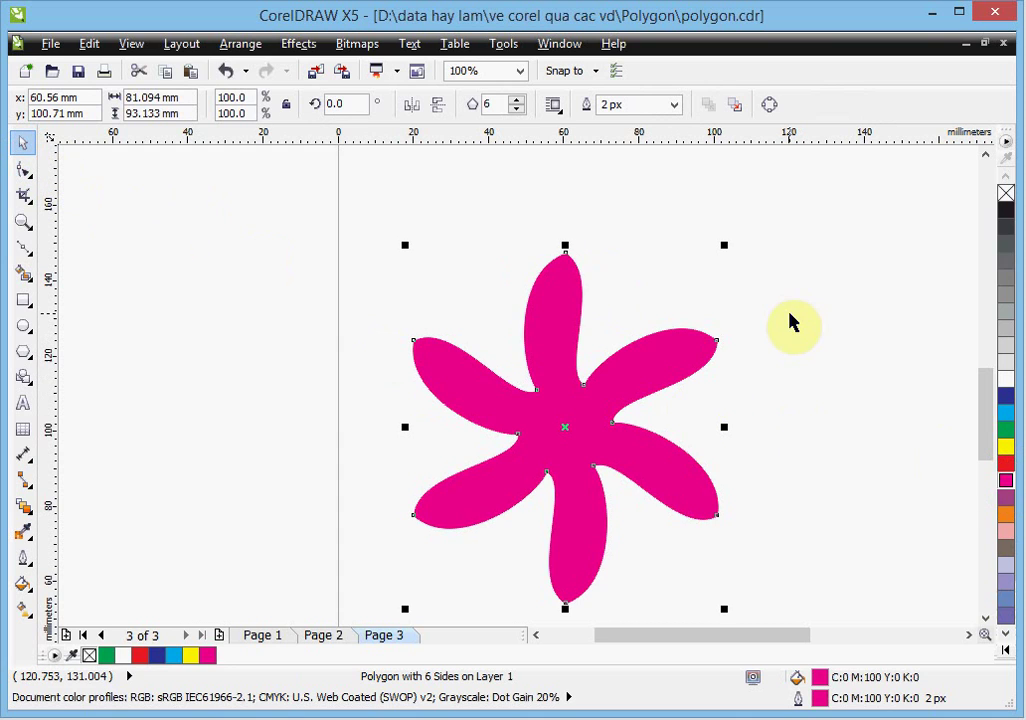
pyautogui.moveTo(724, 246); pyautogui.dragTo(714, 266)
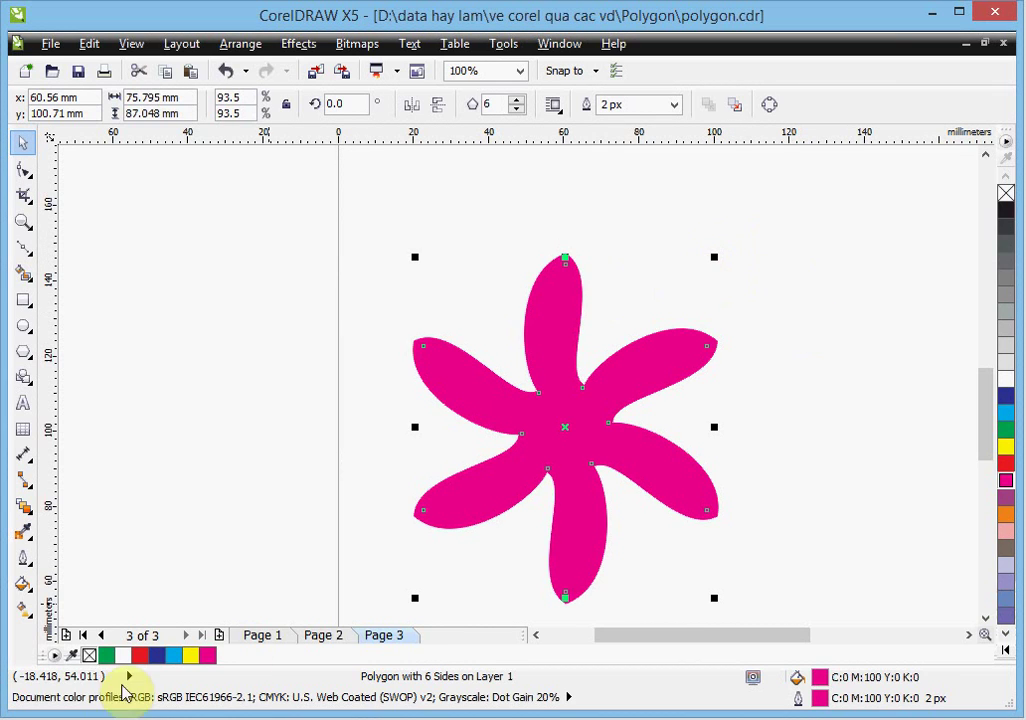
pyautogui.click(30, 590)
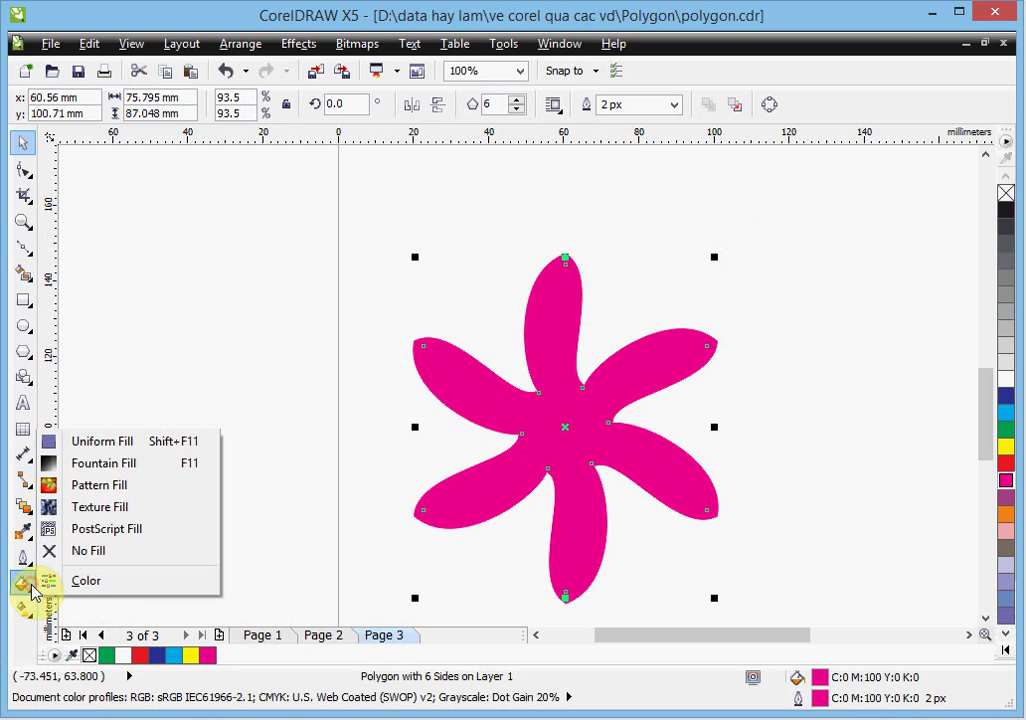
pyautogui.click(125, 465)
pyautogui.click(403, 210)
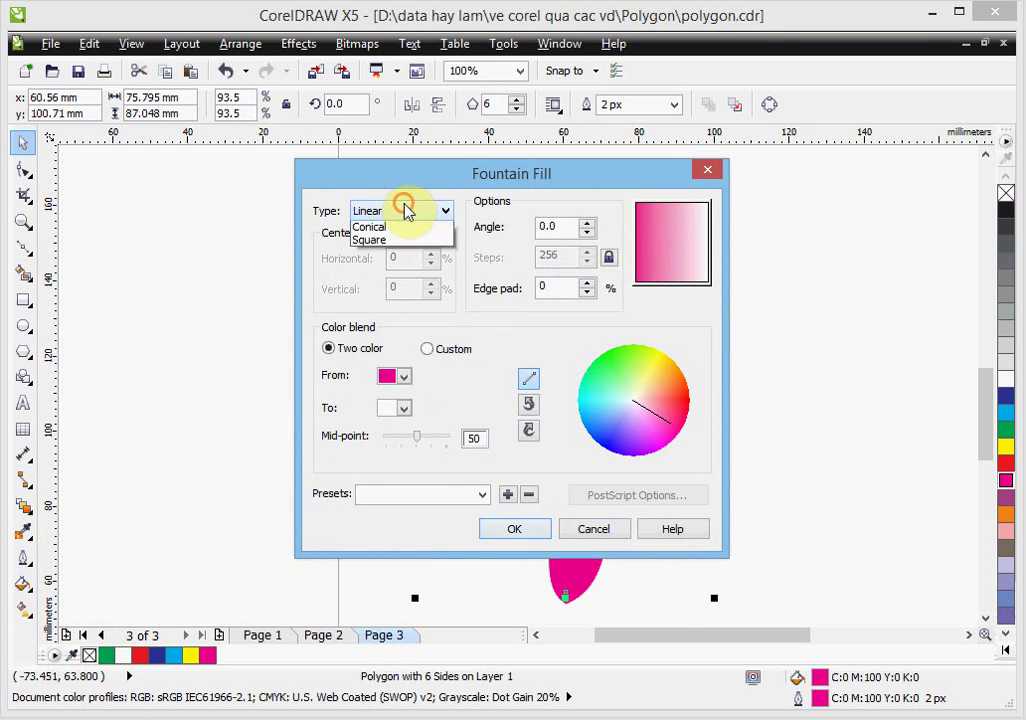
pyautogui.click(366, 241)
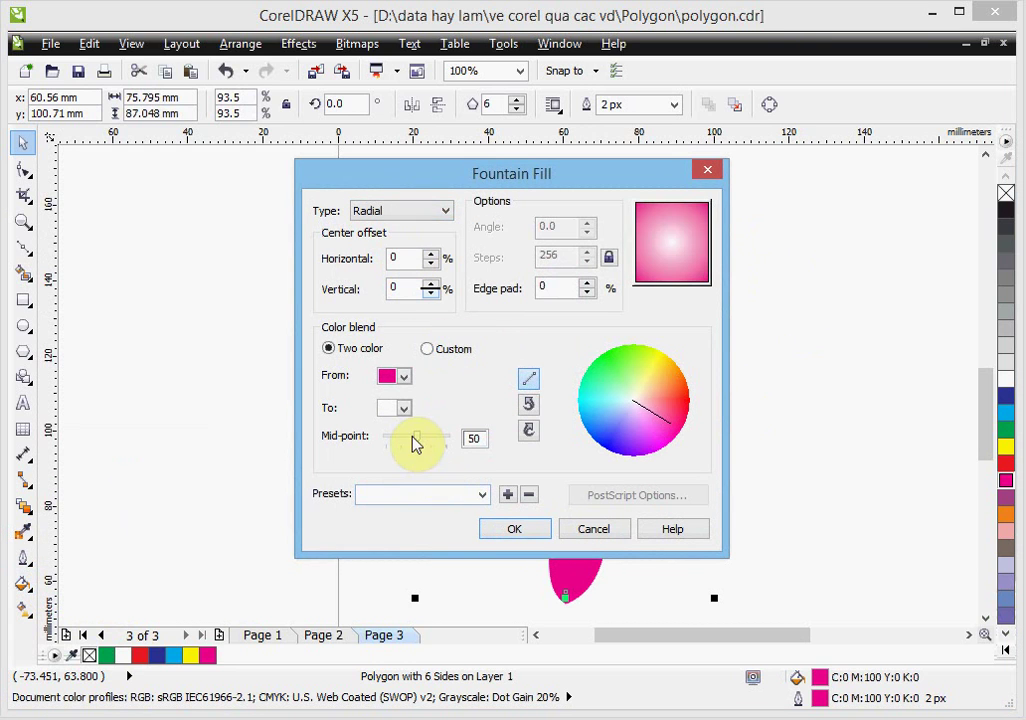
pyautogui.moveTo(418, 443); pyautogui.dragTo(397, 445)
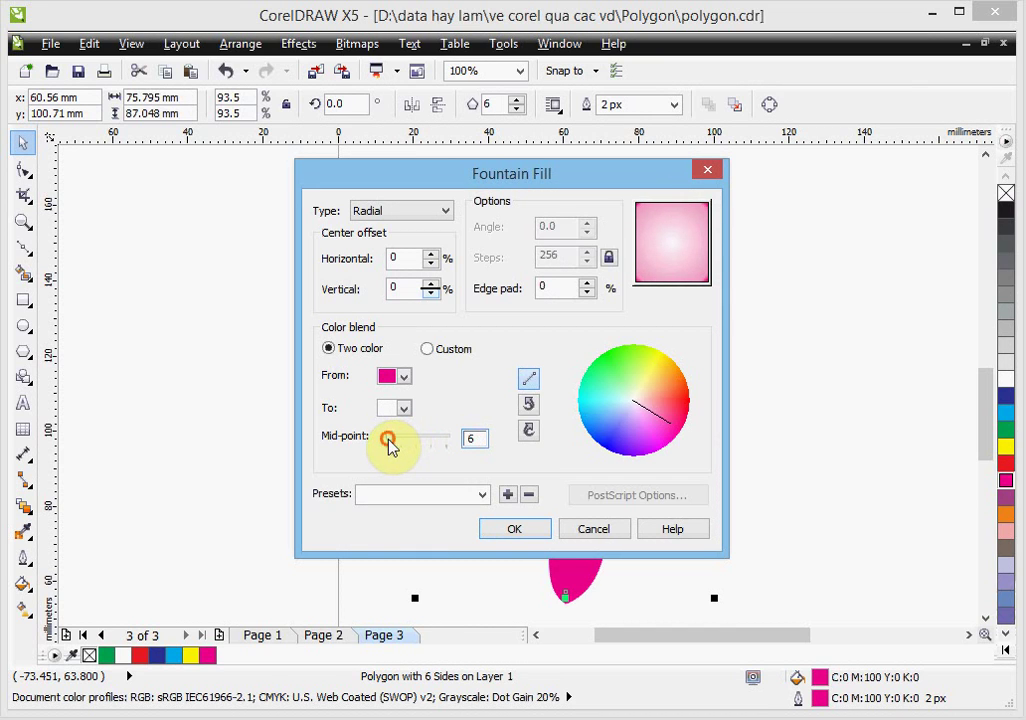
pyautogui.click(529, 532)
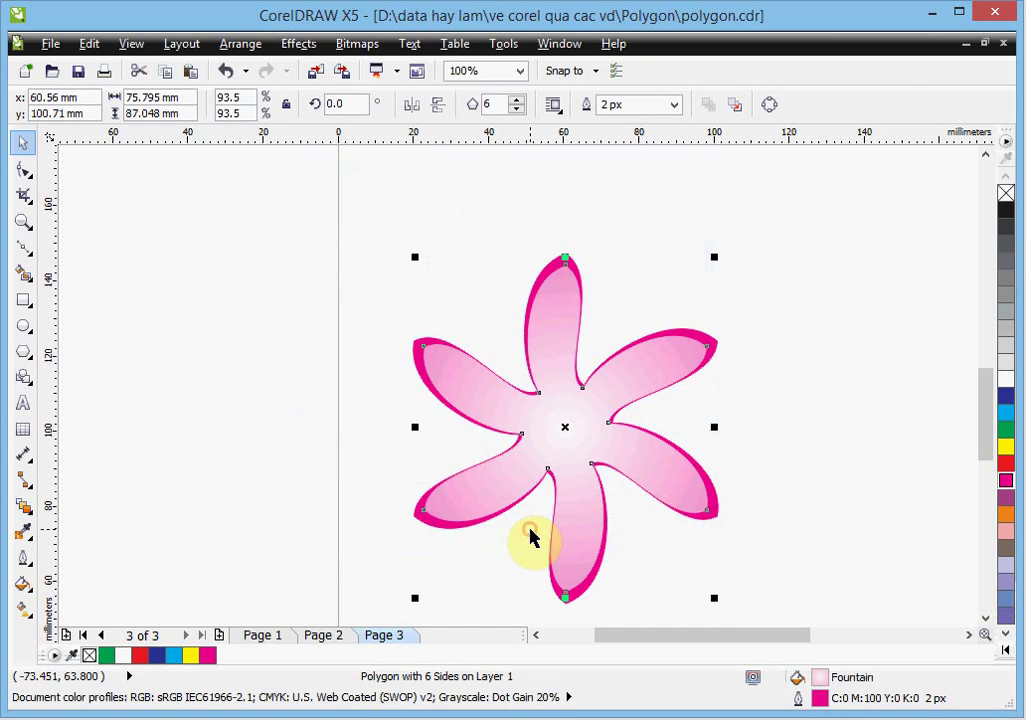
pyautogui.click(828, 366)
pyautogui.moveTo(364, 193); pyautogui.dragTo(763, 619)
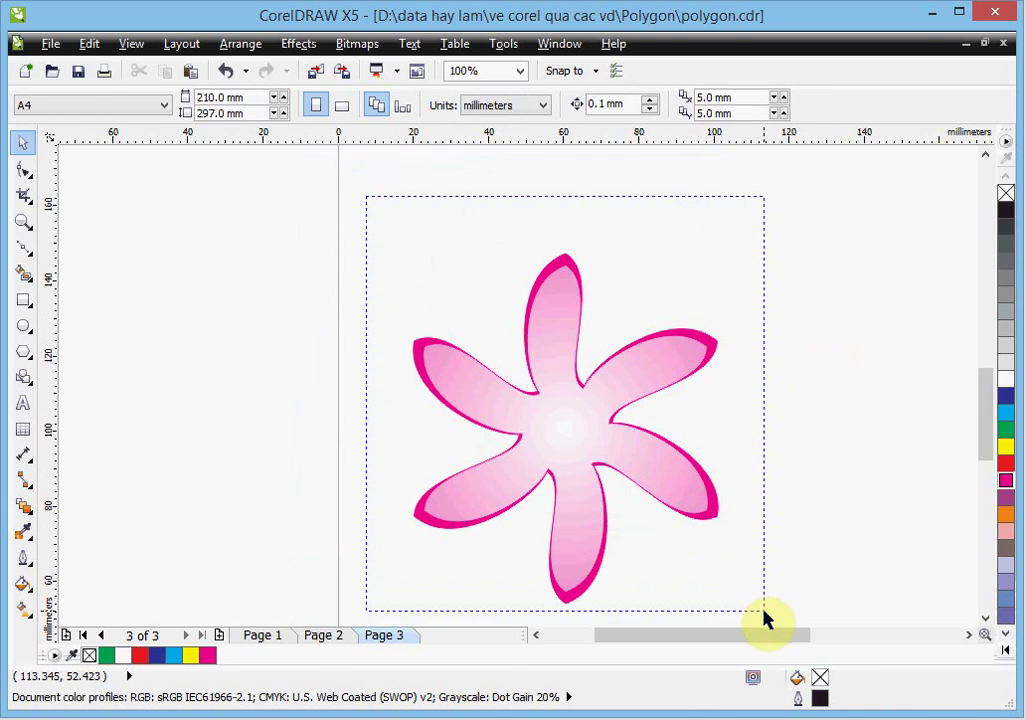
# Step: Remove the flower's outline and draw a small circle left of the flower
pyautogui.rightClick(1006, 194)
pyautogui.click(895, 315)
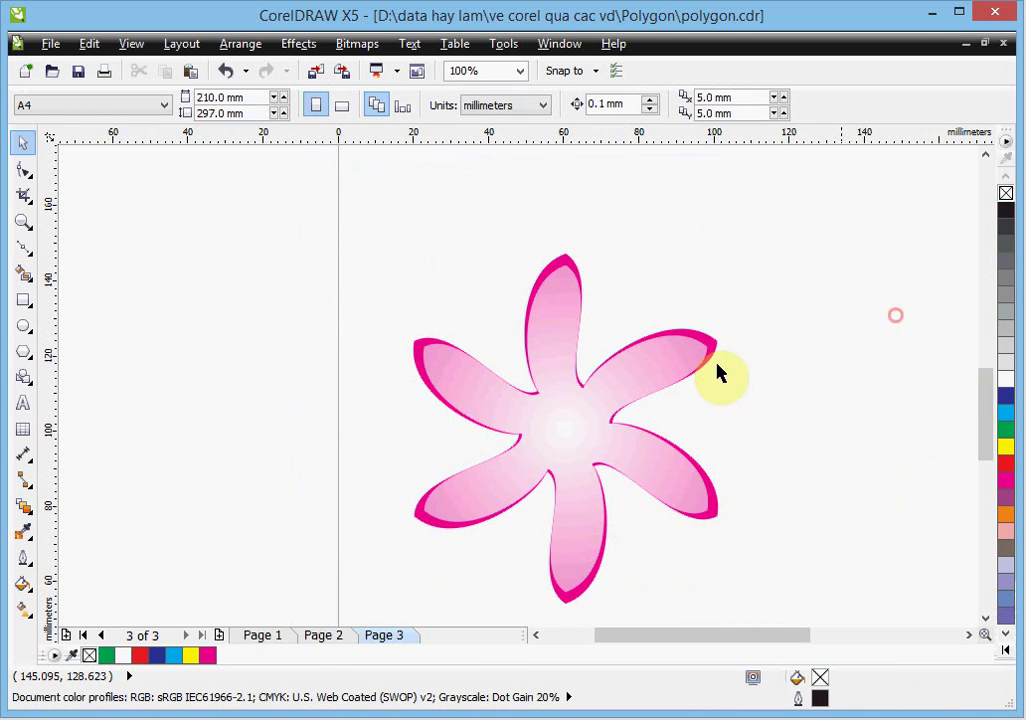
pyautogui.click(24, 326)
pyautogui.moveTo(239, 351); pyautogui.dragTo(274, 391)
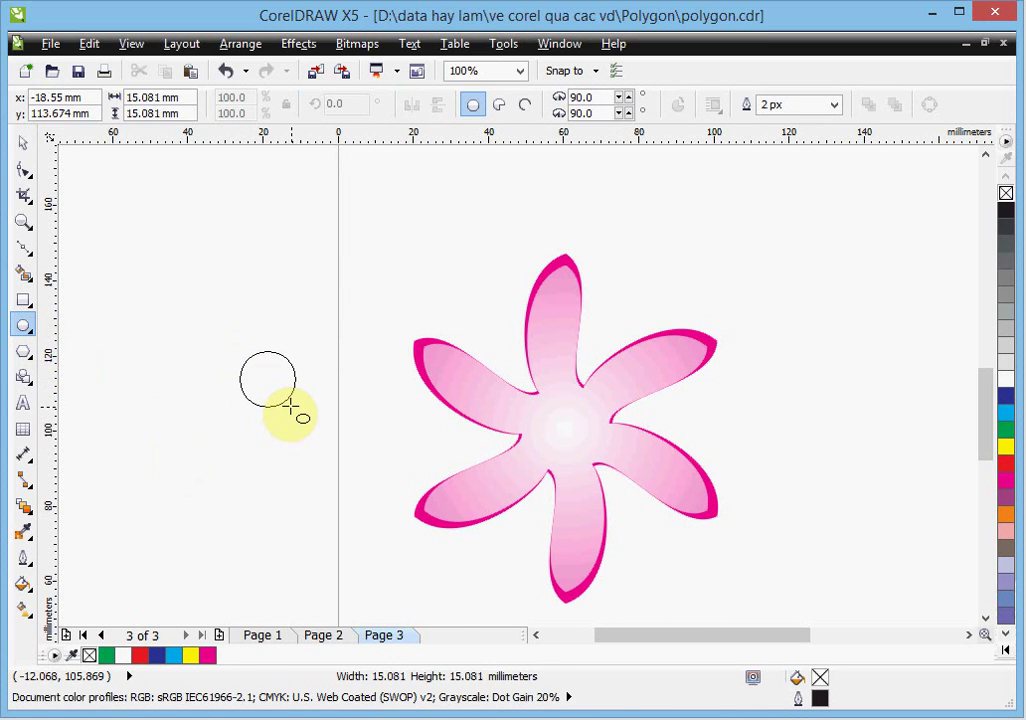
# Step: Give the circle a yellow-to-white radial fountain fill with mid-point 20
pyautogui.click(1006, 446)
pyautogui.click(24, 586)
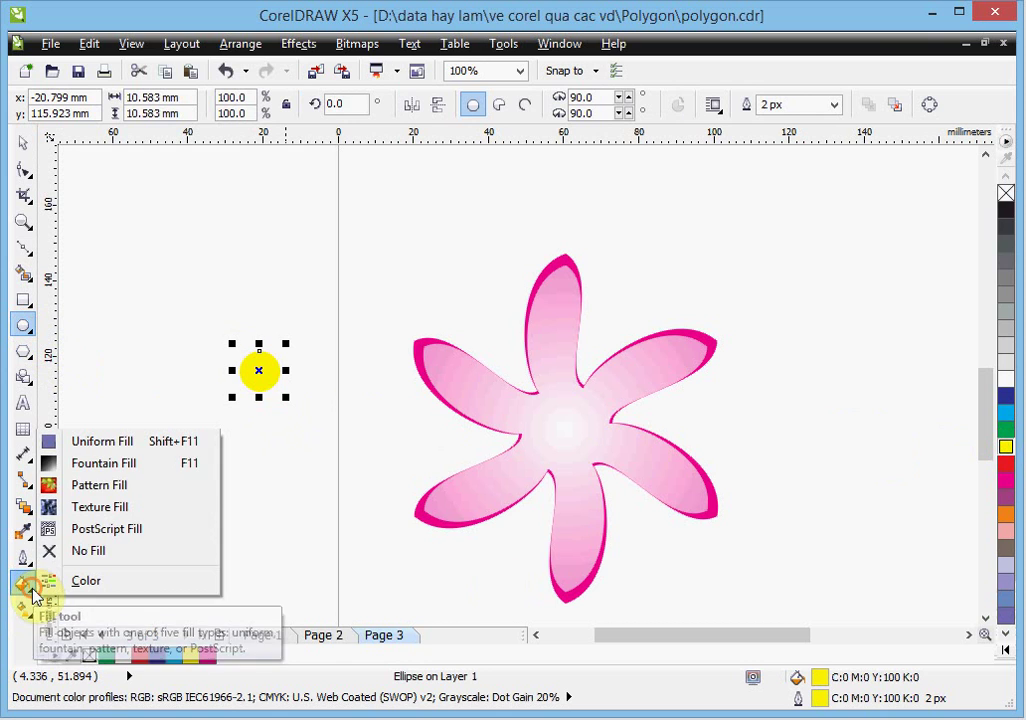
pyautogui.click(115, 460)
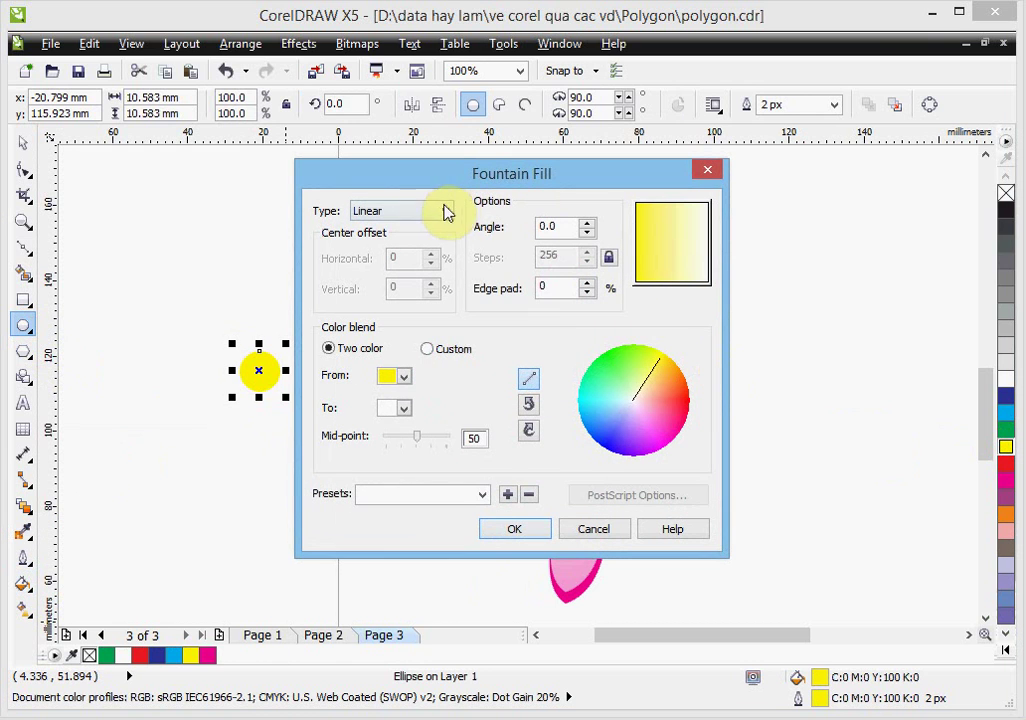
pyautogui.click(442, 211)
pyautogui.click(403, 241)
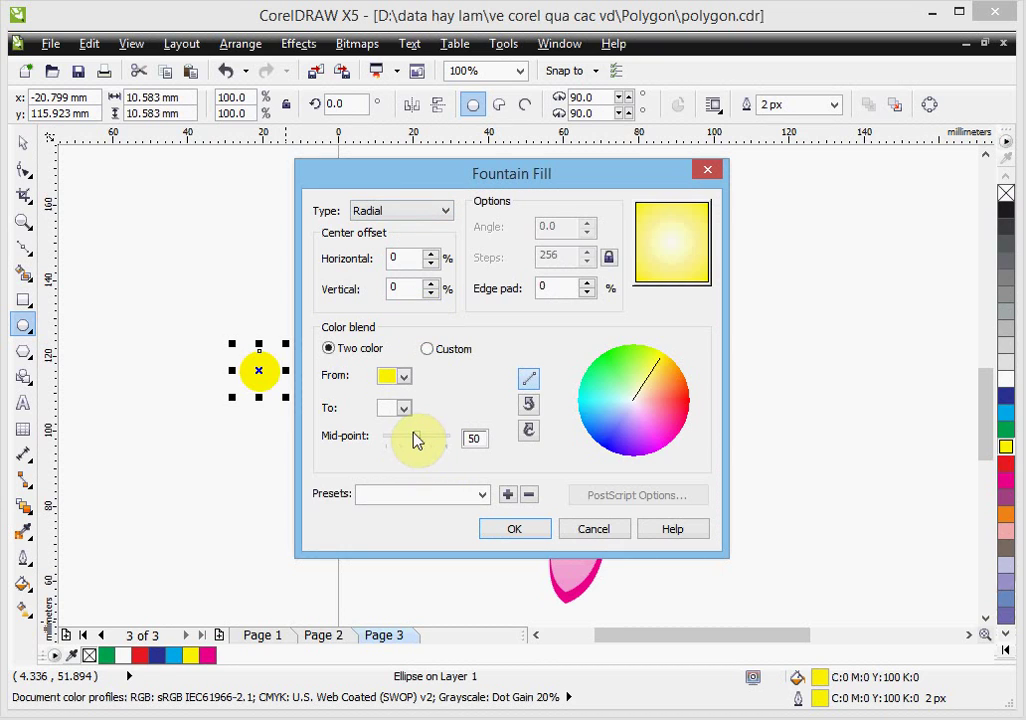
pyautogui.click(518, 531)
# Step: Move the yellow circle onto the flower's centre
pyautogui.click(25, 146)
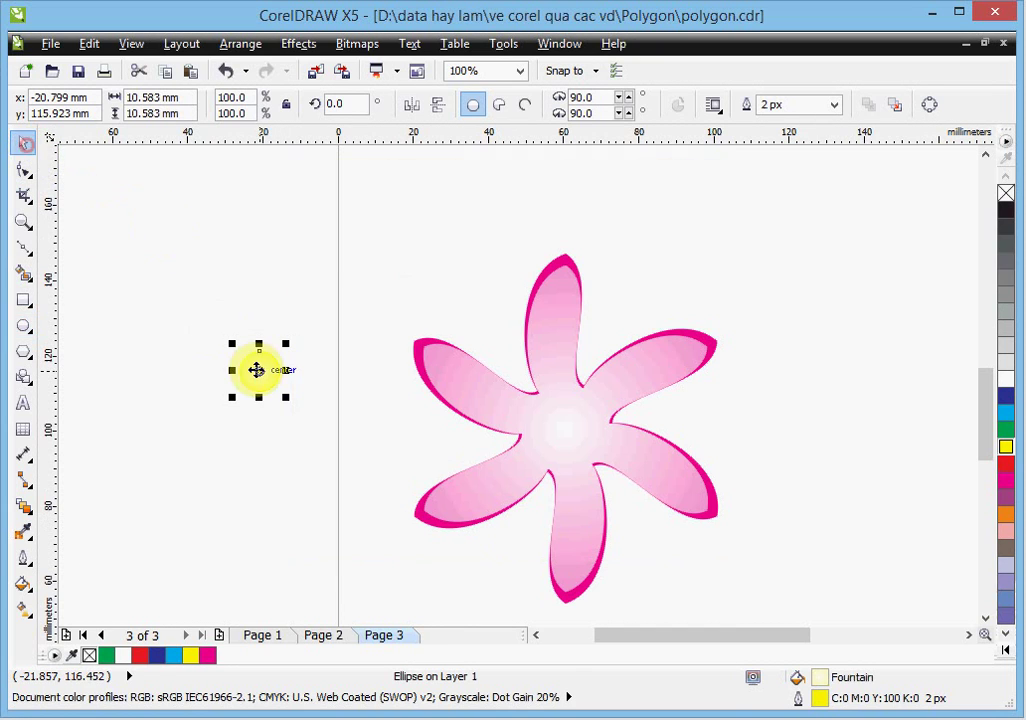
pyautogui.moveTo(258, 372); pyautogui.dragTo(565, 427)
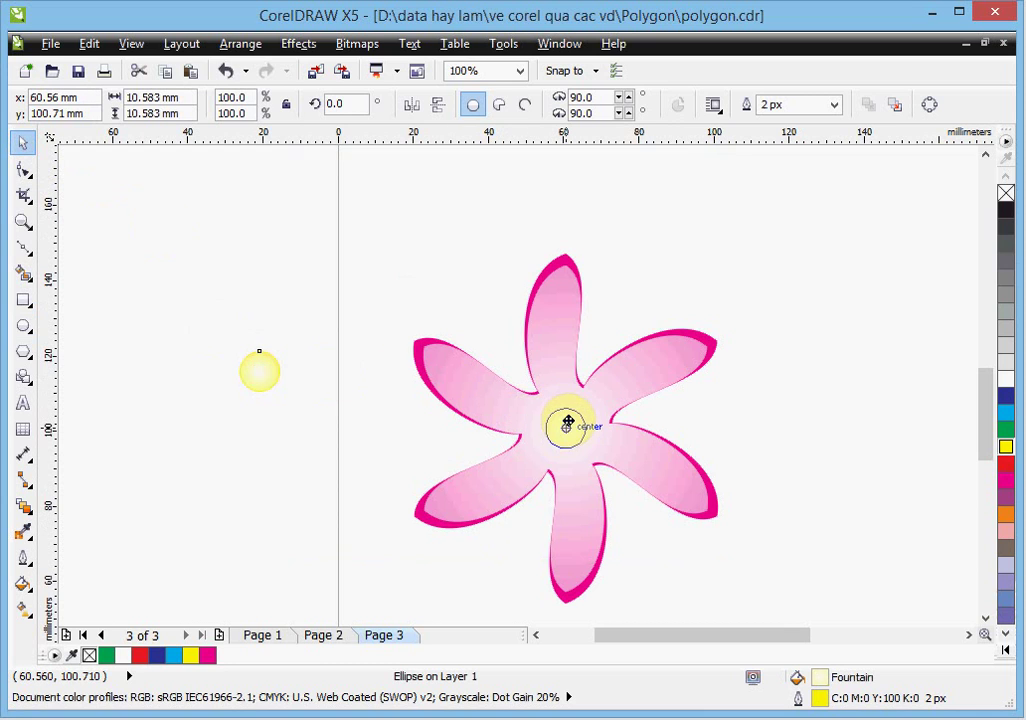
pyautogui.click(838, 427)
pyautogui.scroll(-1, 790, 427)
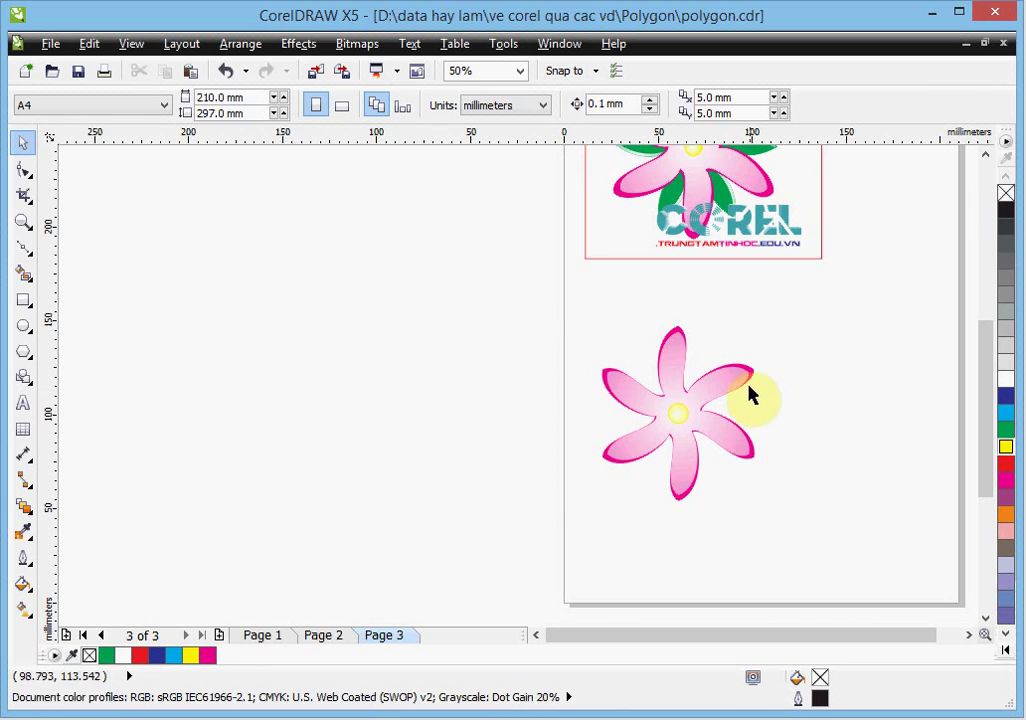
# Step: Draw a short horizontal Bézier line left of the flower at 100% zoom
pyautogui.scroll(1, 690, 410)
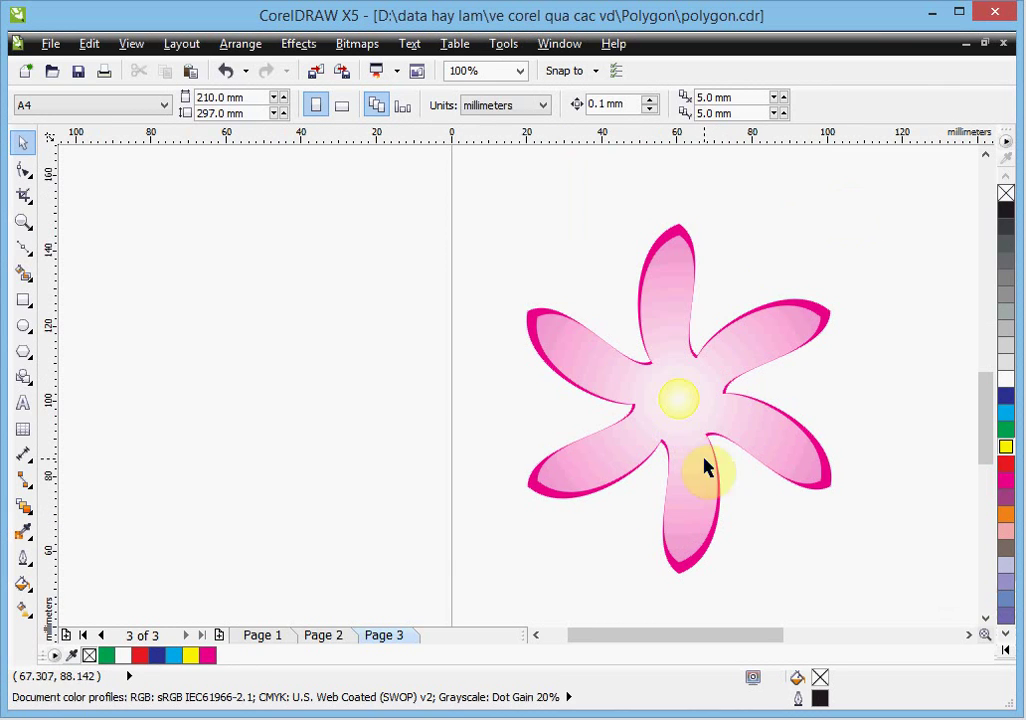
pyautogui.click(985, 620)
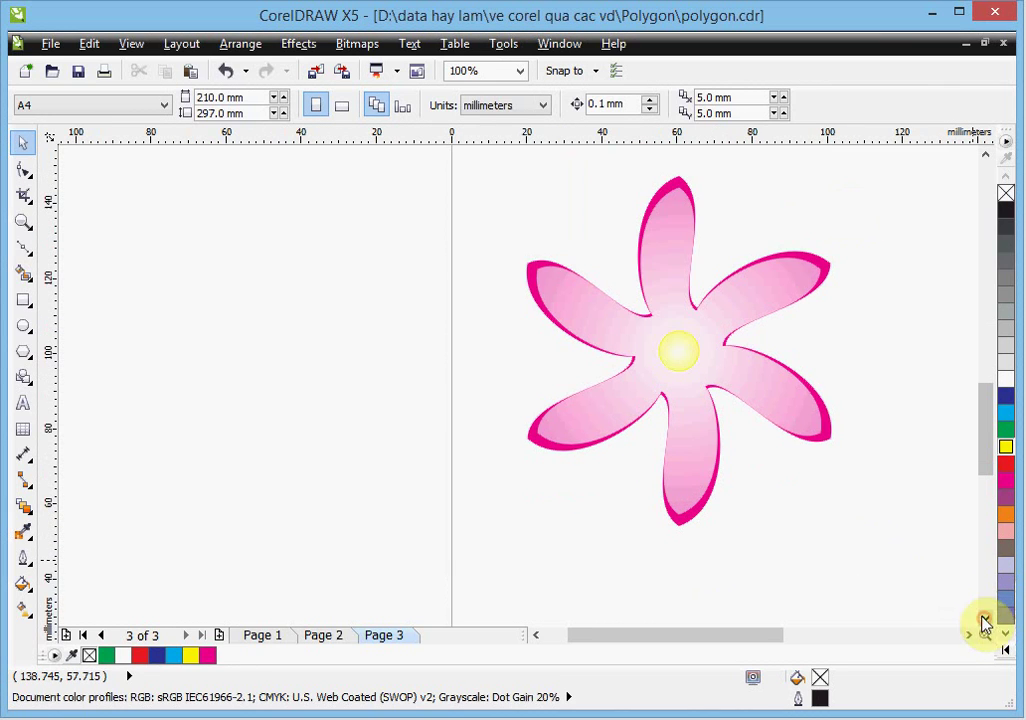
pyautogui.click(25, 248)
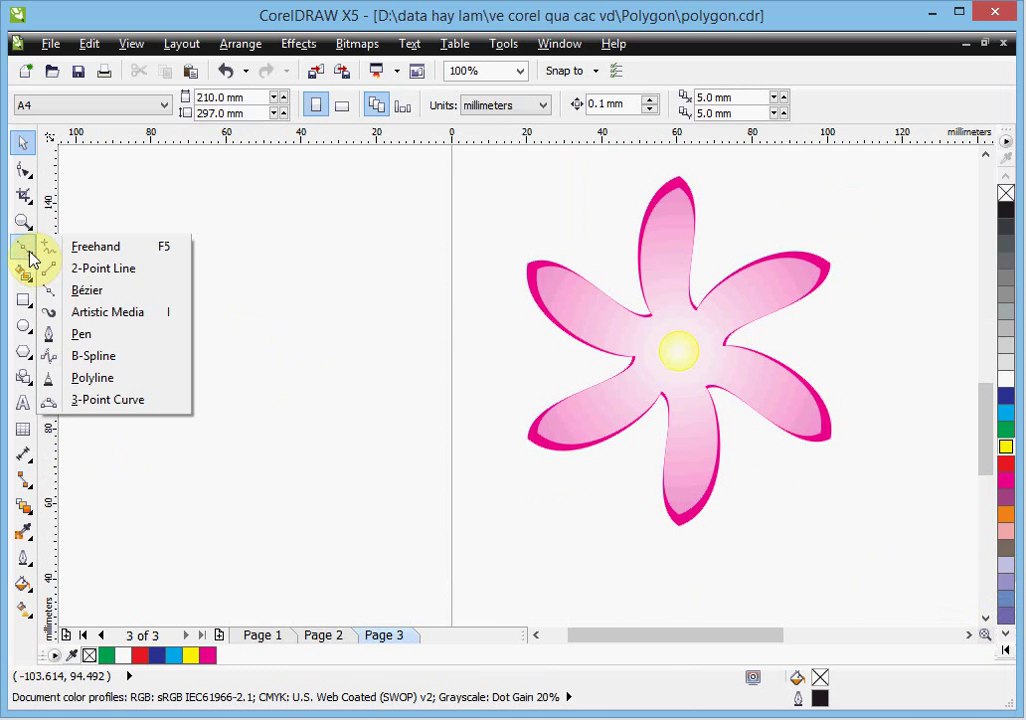
pyautogui.click(88, 290)
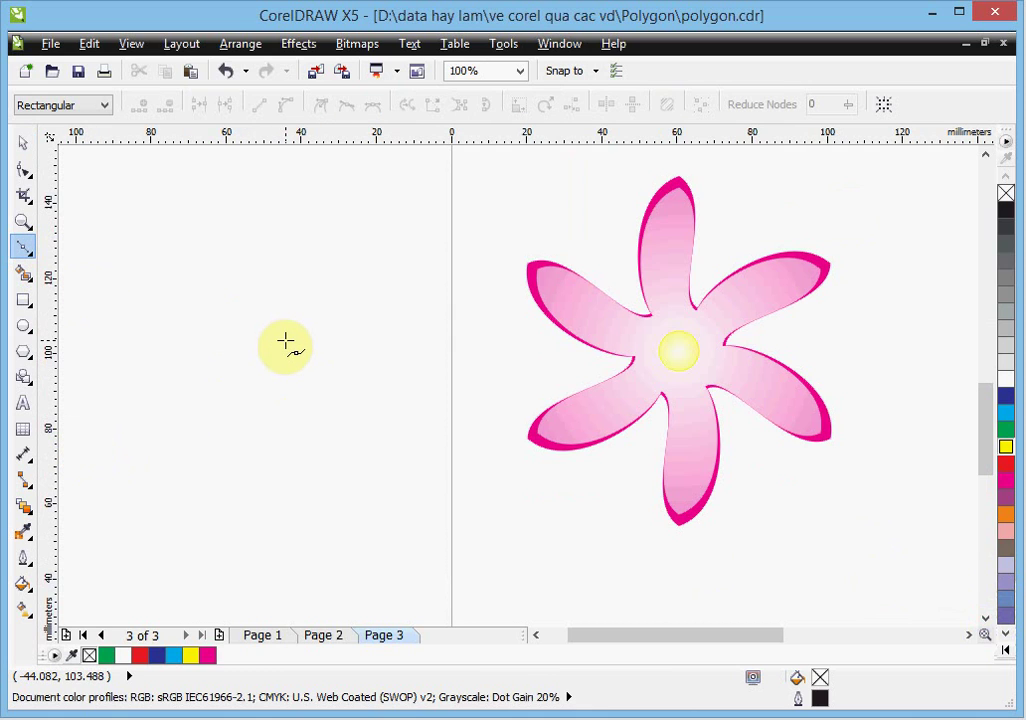
pyautogui.click(259, 340)
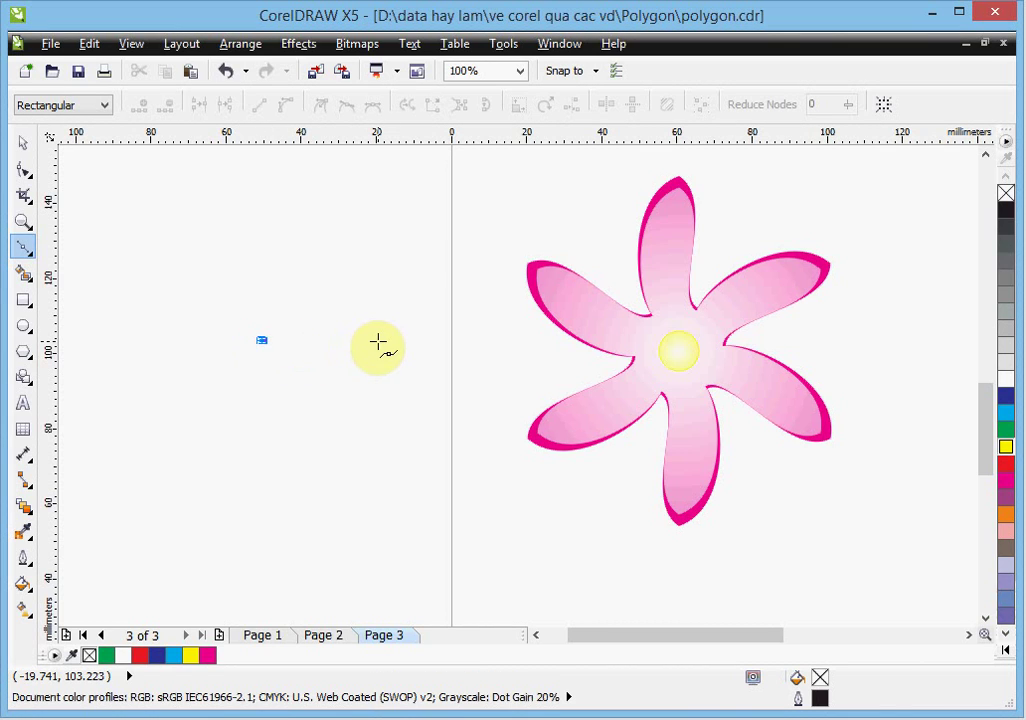
pyautogui.click(378, 341)
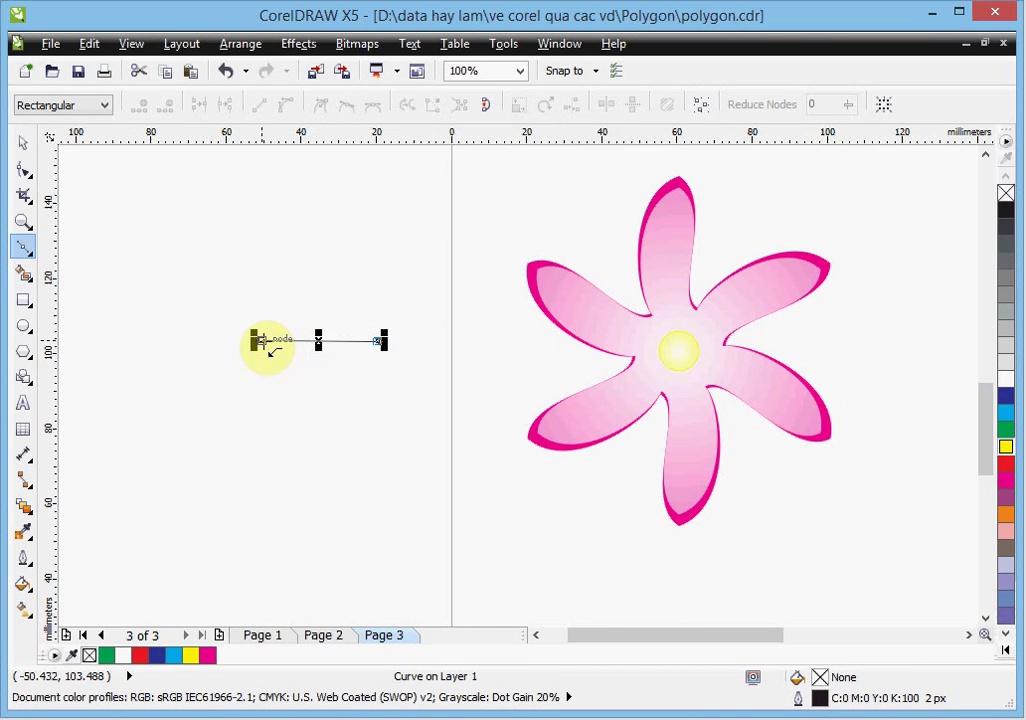
pyautogui.click(24, 144)
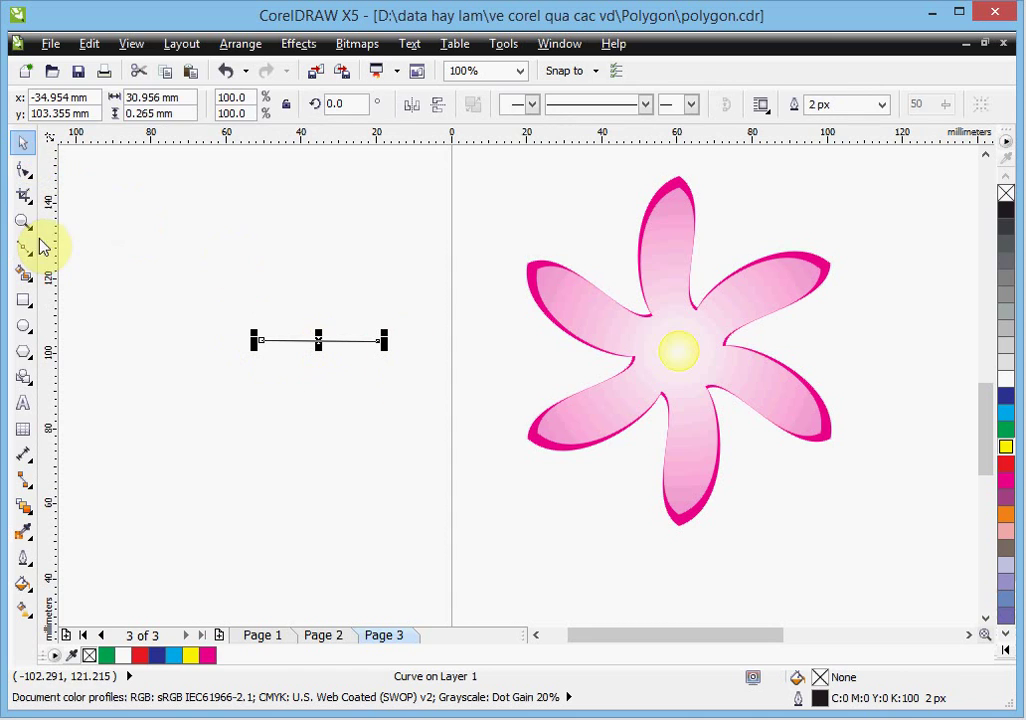
pyautogui.click(23, 170)
pyautogui.scroll(1, 318, 328)
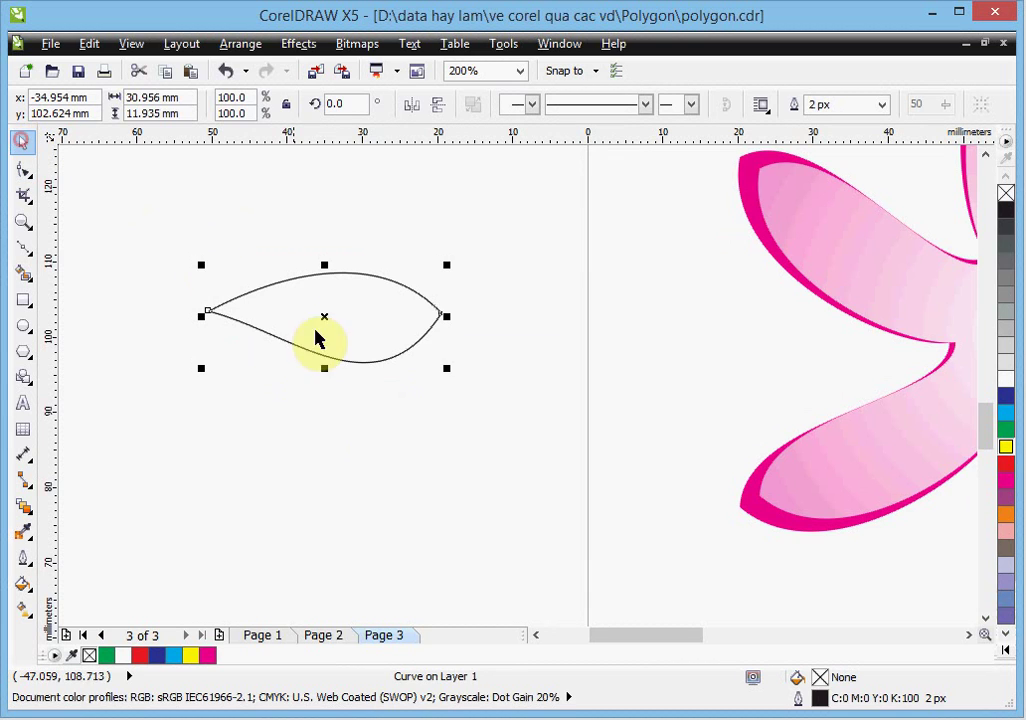
pyautogui.click(339, 428)
pyautogui.click(355, 314)
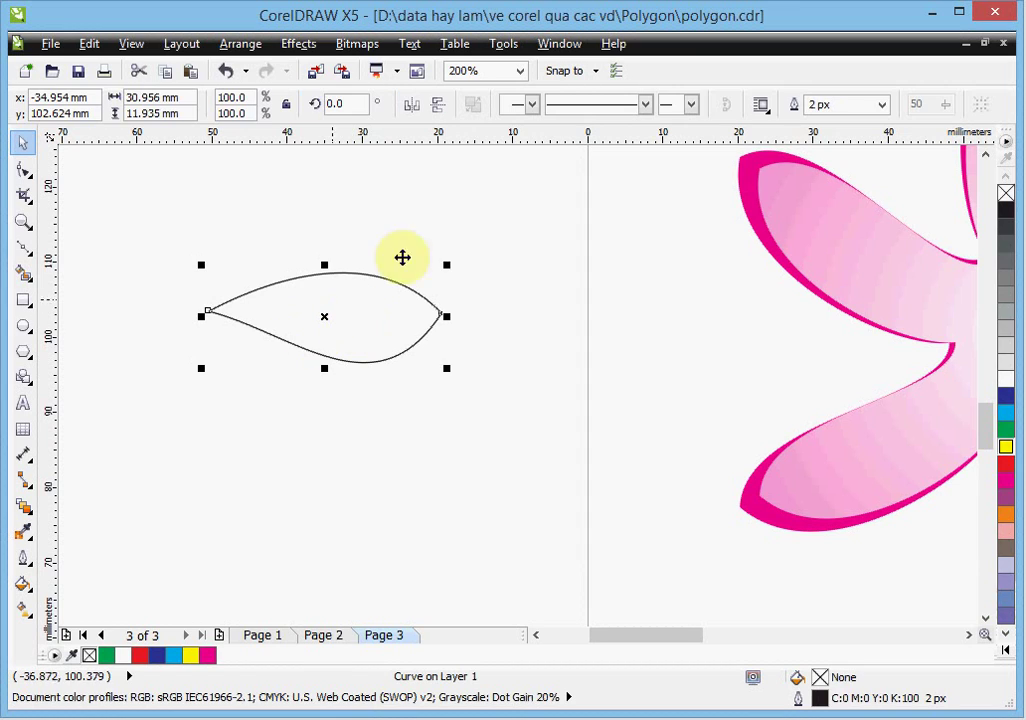
# Step: Color the leaf green, then trim a nudged copy with Back Minus Front into a thin top crescent
pyautogui.click(1005, 428)
pyautogui.rightClick(1005, 428)
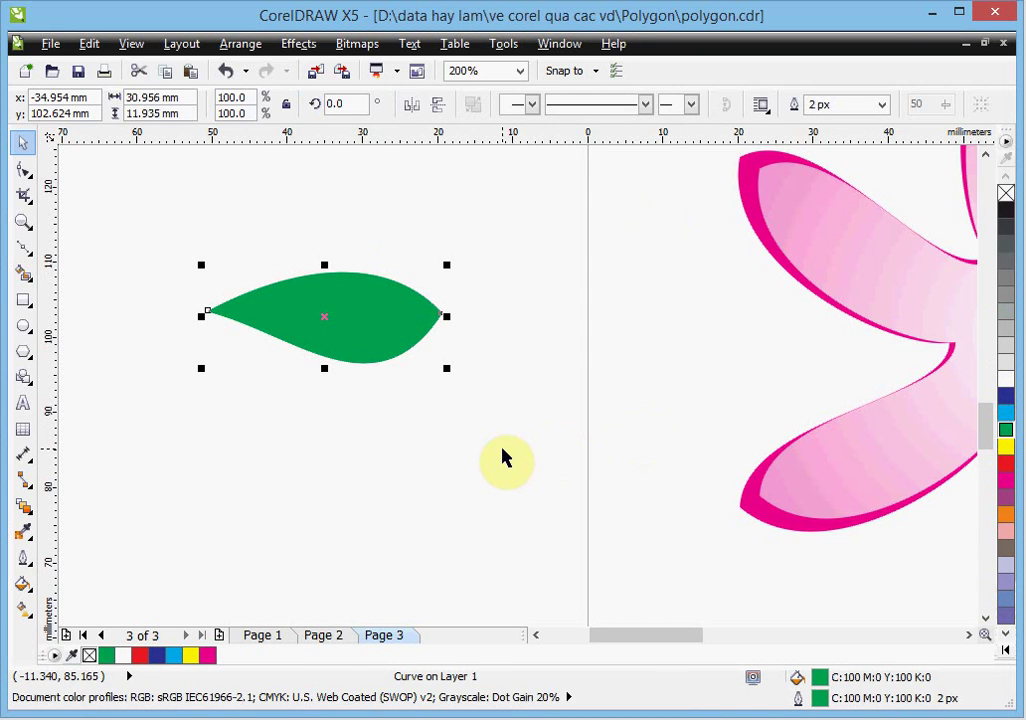
pyautogui.press('Down')
pyautogui.press('Down')
pyautogui.press('Down')
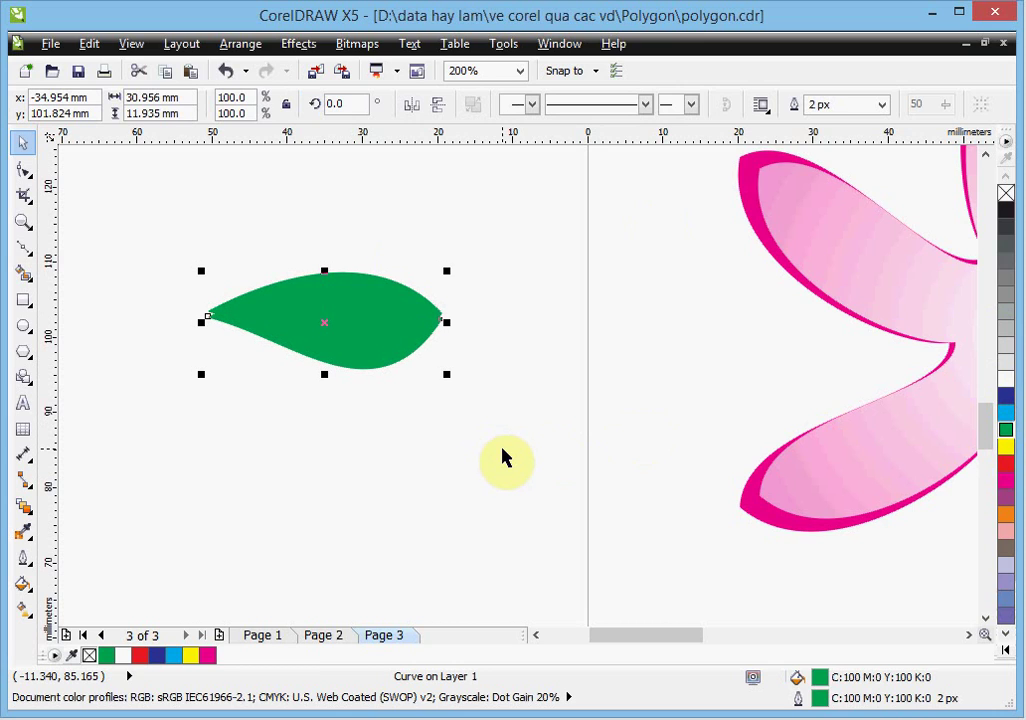
pyautogui.moveTo(153, 213); pyautogui.dragTo(500, 445)
pyautogui.click(621, 106)
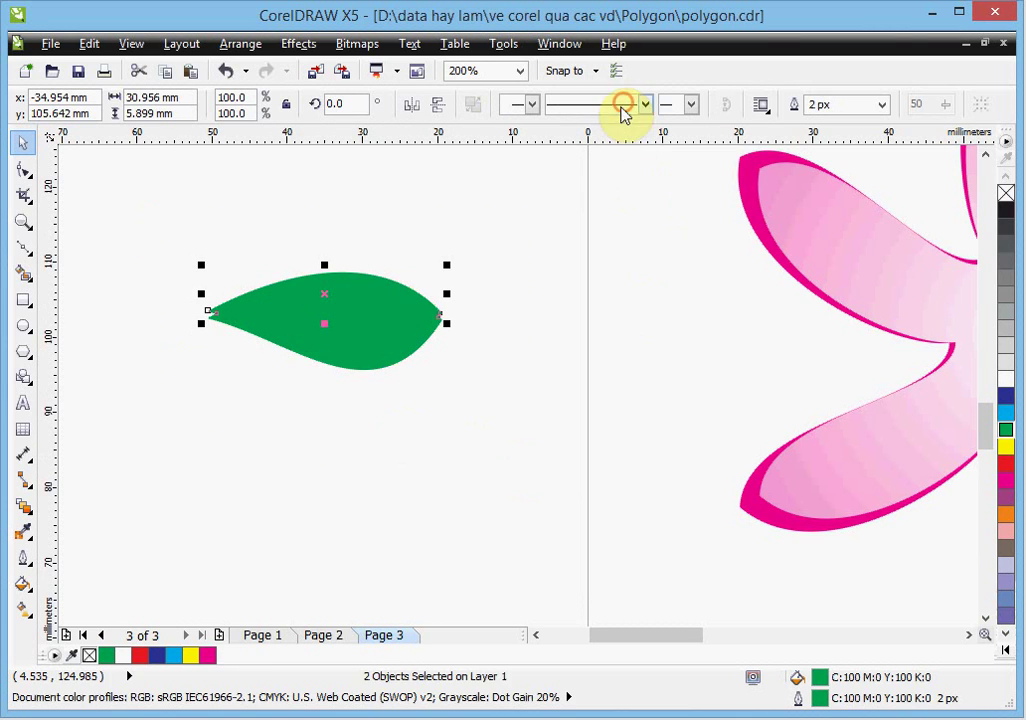
pyautogui.click(484, 452)
pyautogui.click(220, 307)
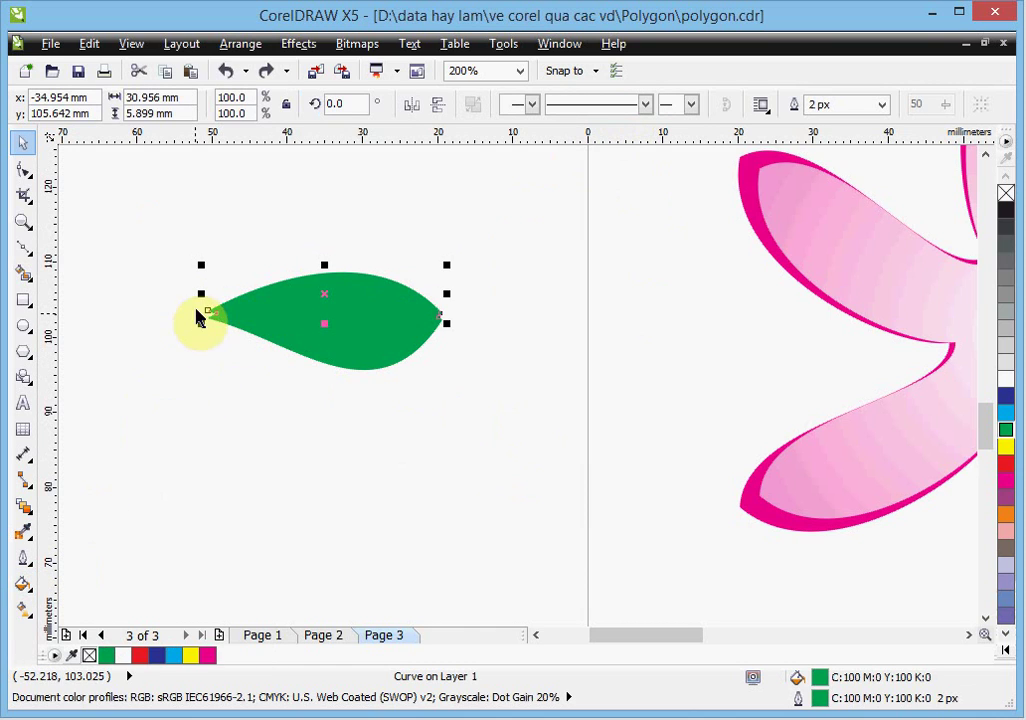
# Step: Give the crescent a green-to-white radial fill, mid-point 7, centred right, with no outline
pyautogui.click(23, 584)
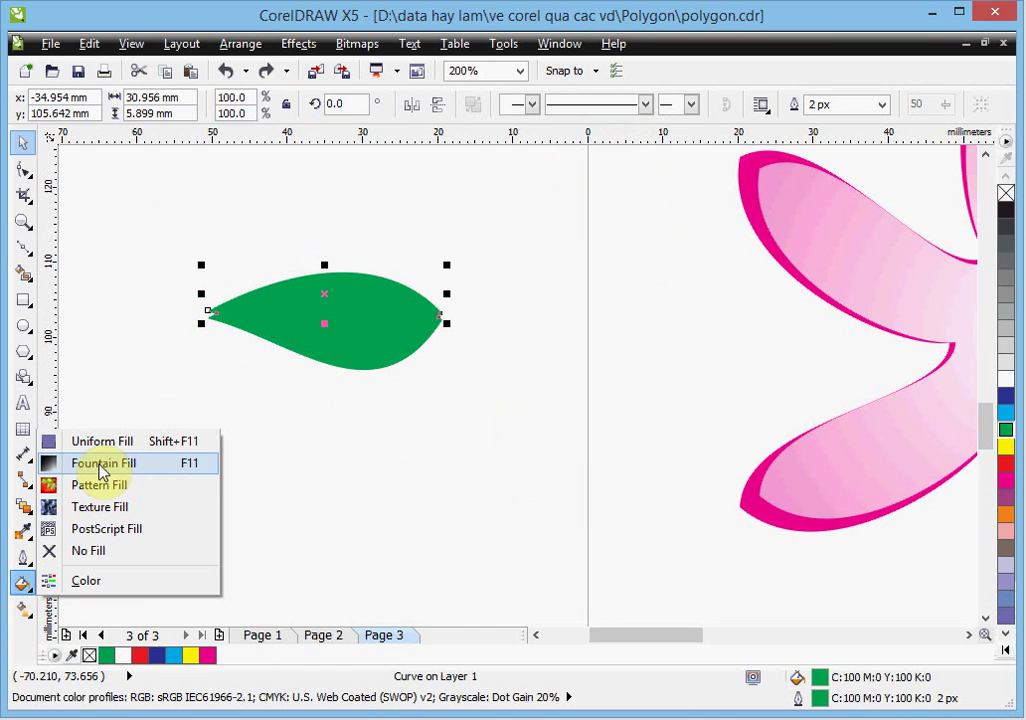
pyautogui.click(100, 463)
pyautogui.click(410, 212)
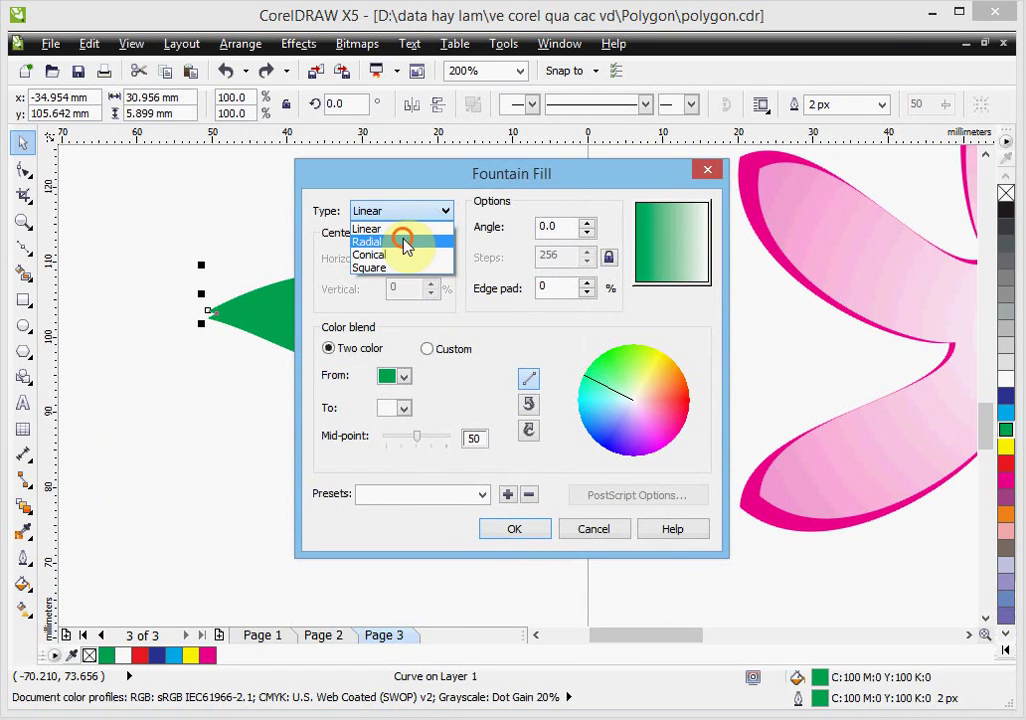
pyautogui.click(405, 243)
pyautogui.moveTo(417, 437); pyautogui.dragTo(391, 441)
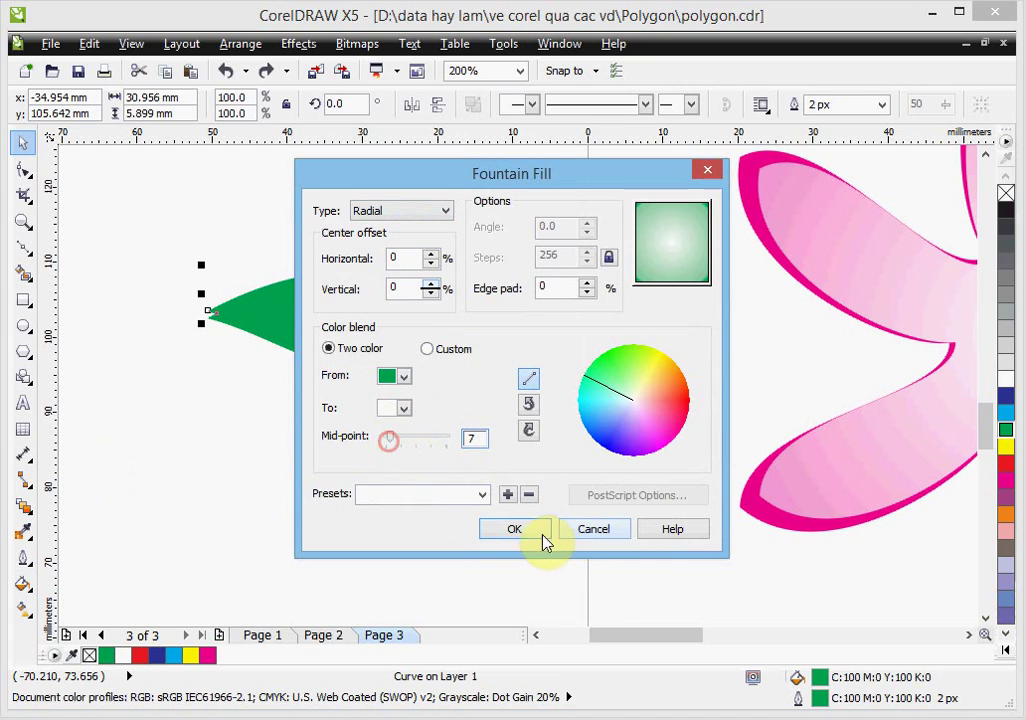
pyautogui.click(530, 528)
pyautogui.scroll(2, 337, 320)
pyautogui.moveTo(337, 320); pyautogui.dragTo(388, 325)
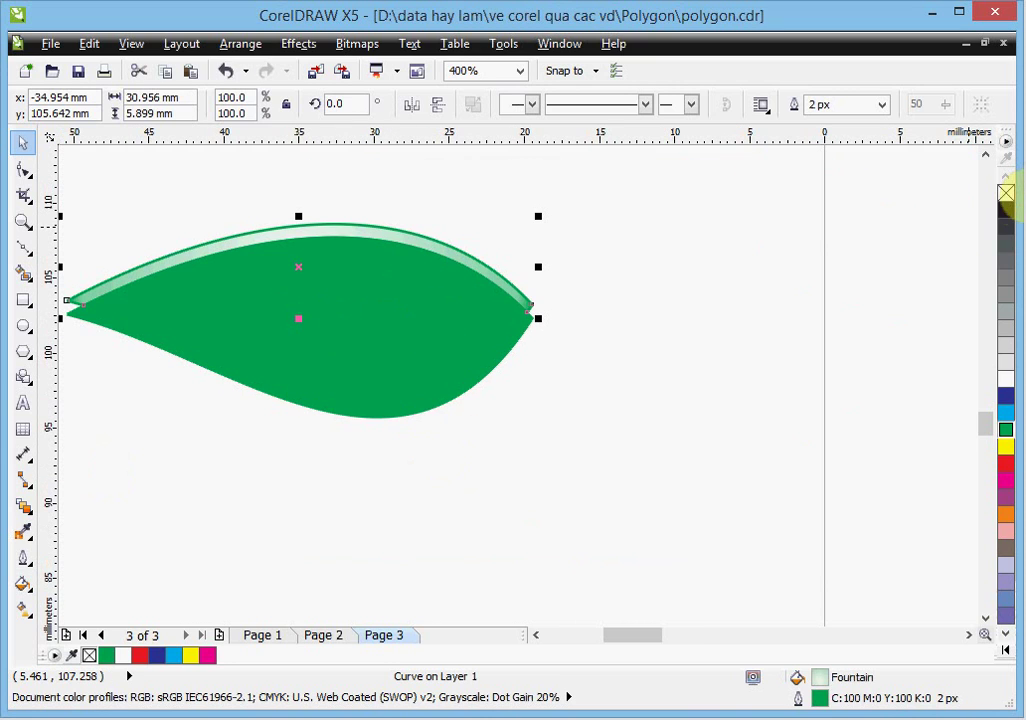
pyautogui.rightClick(1007, 193)
# Step: Nudge the highlight crescent down onto the leaf's upper edge
pyautogui.press('Down')
pyautogui.press('Down')
pyautogui.press('Down')
pyautogui.press('Down')
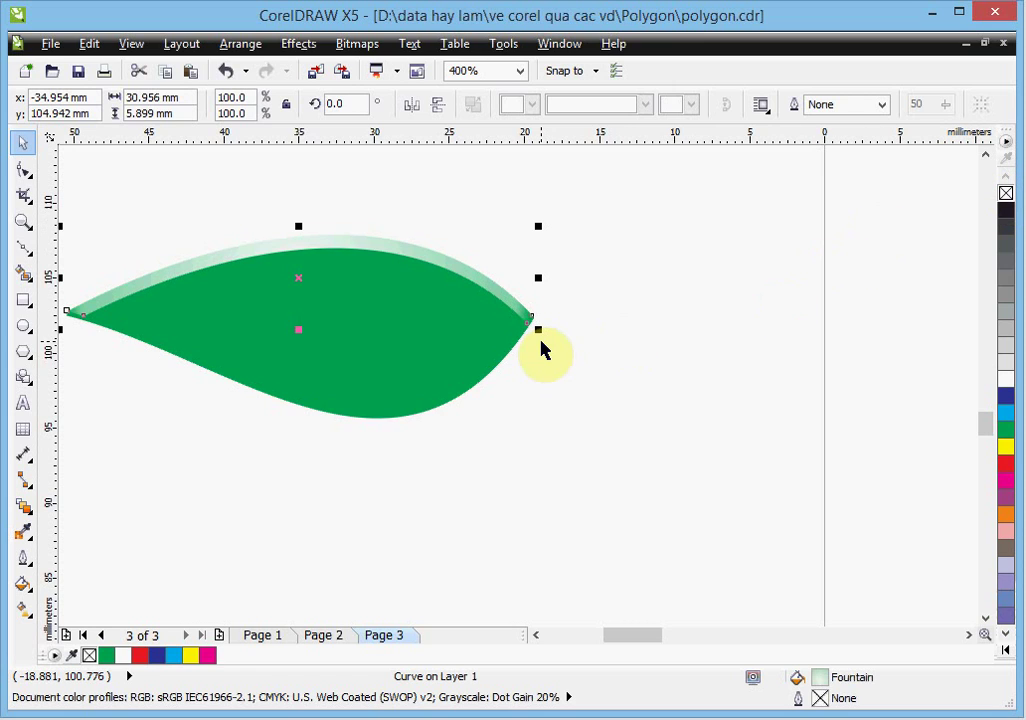
pyautogui.press('Down')
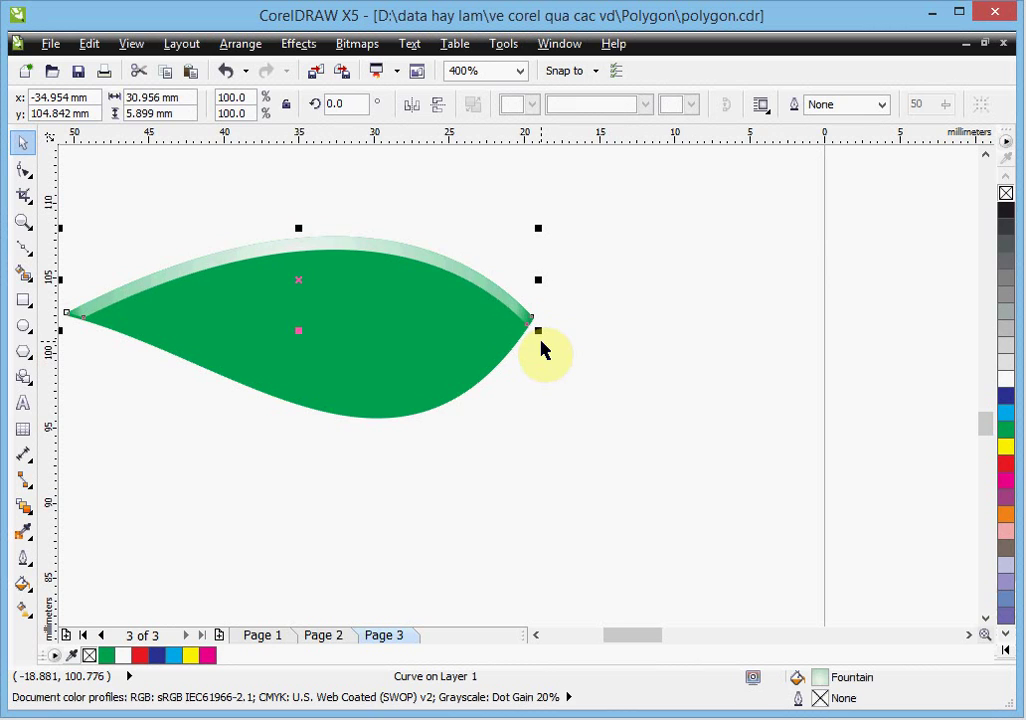
pyautogui.scroll(1, 76, 311)
pyautogui.scroll(1, 76, 311)
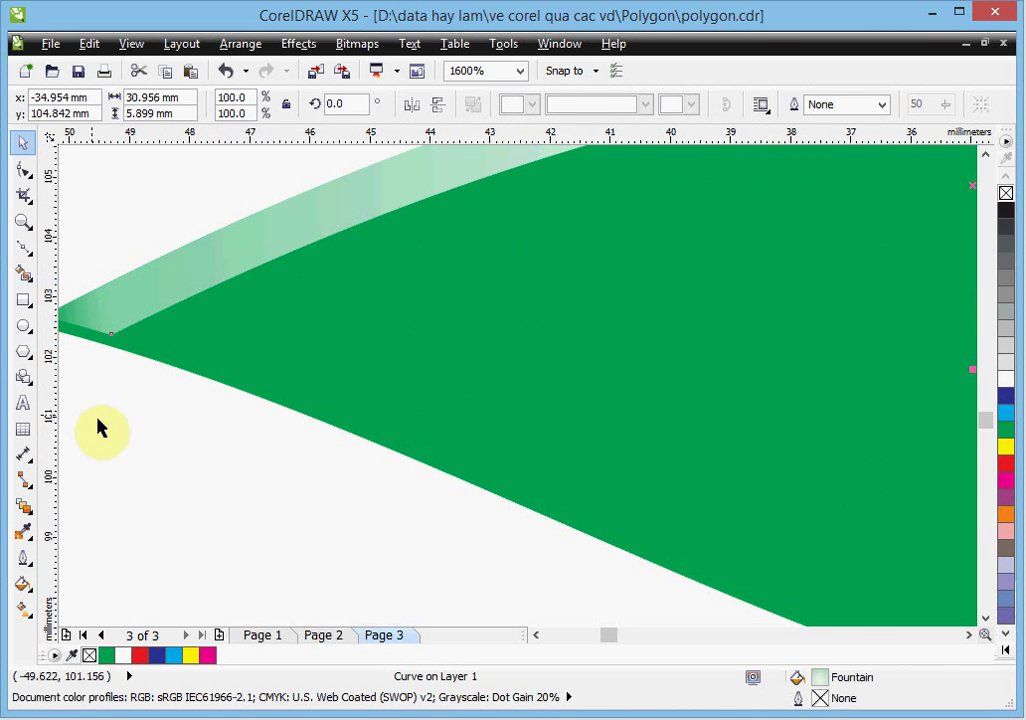
pyautogui.click(100, 426)
pyautogui.click(110, 320)
# Step: Enlarge the crescent slightly to reach the leaf tip, then select it with the leaf
pyautogui.click(536, 635)
pyautogui.moveTo(218, 368); pyautogui.dragTo(200, 426)
pyautogui.scroll(-1, 442, 382)
pyautogui.scroll(-2, 508, 382)
pyautogui.scroll(1, 676, 382)
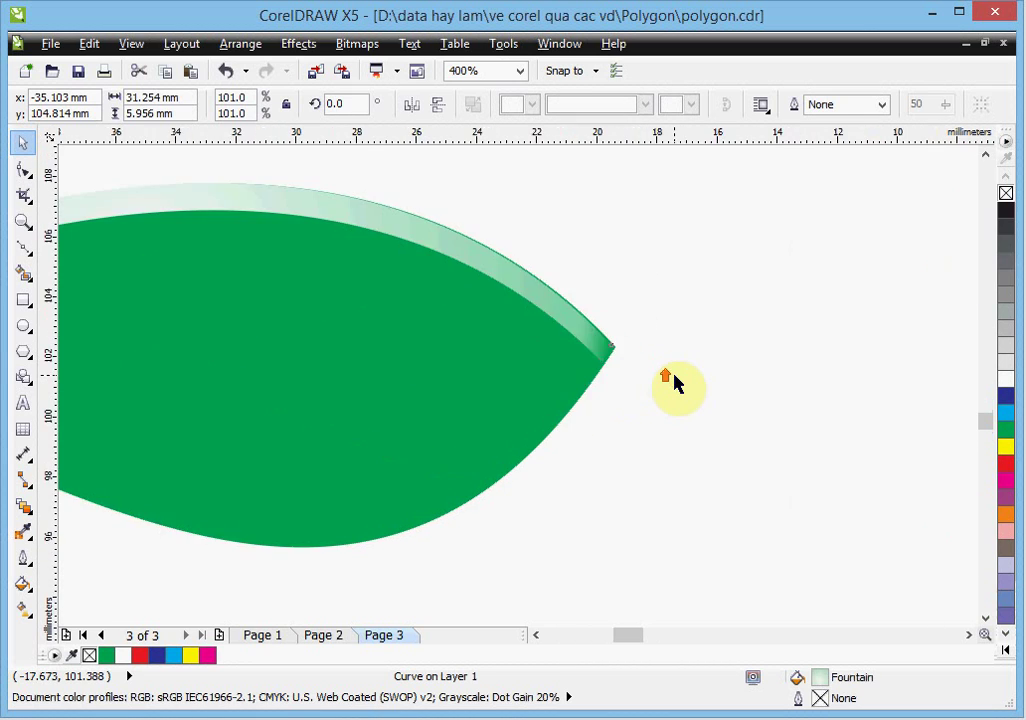
pyautogui.scroll(2, 678, 382)
pyautogui.moveTo(557, 357); pyautogui.dragTo(563, 359)
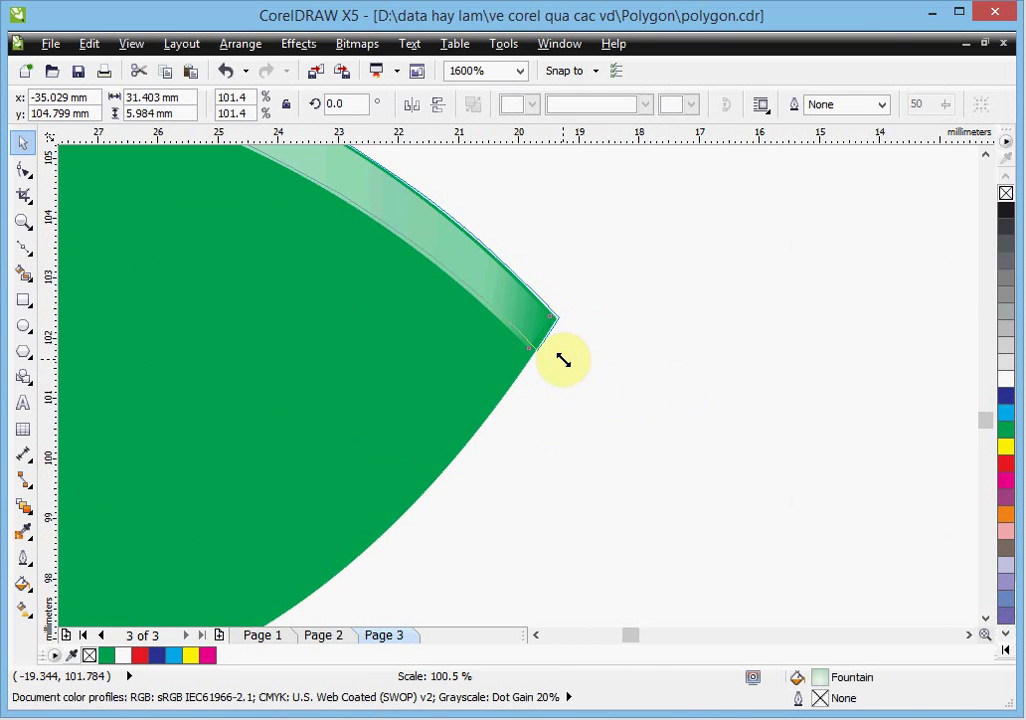
pyautogui.scroll(-2, 563, 359)
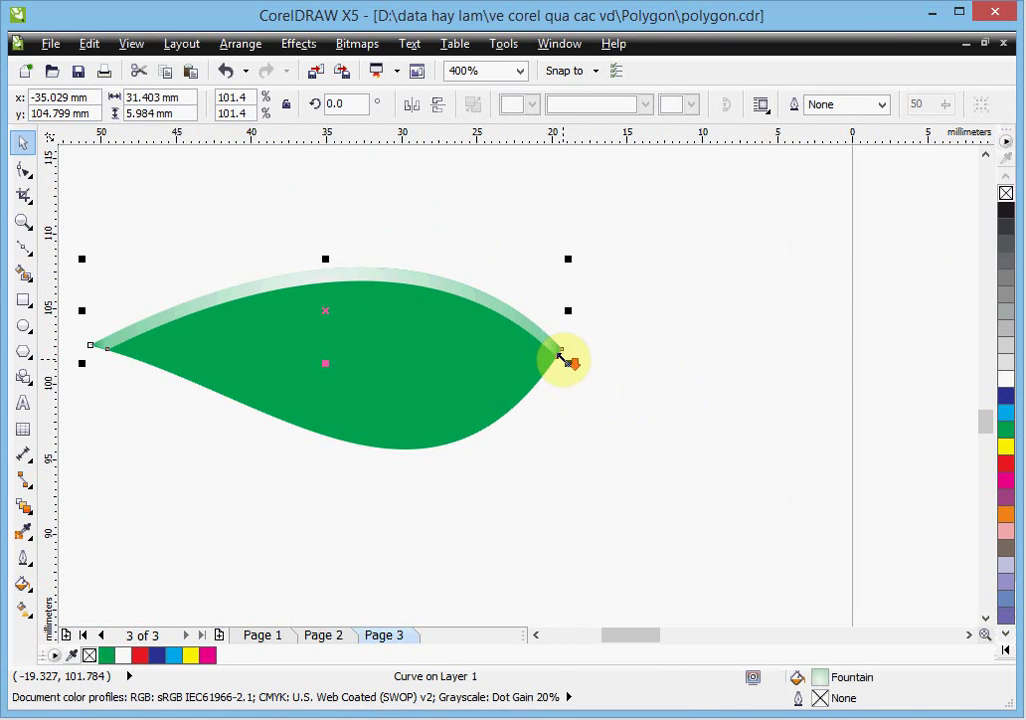
pyautogui.click(176, 412)
pyautogui.scroll(-1, 305, 365)
pyautogui.scroll(-1, 305, 370)
pyautogui.moveTo(230, 316); pyautogui.dragTo(401, 405)
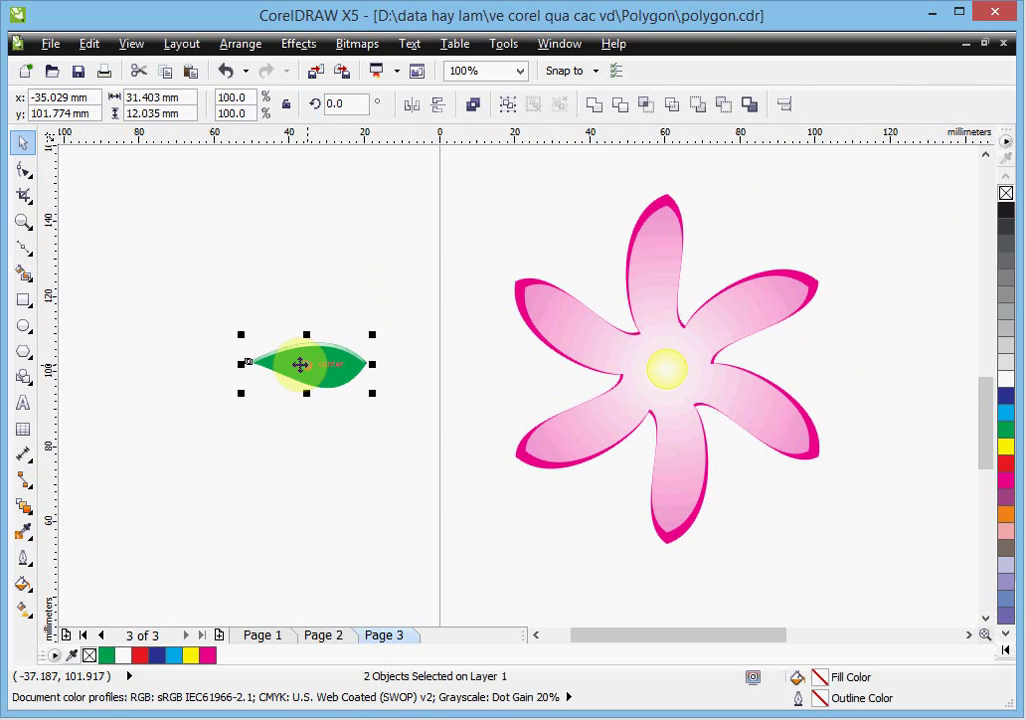
# Step: Move the leaf onto the flower and tilt it between the upper-left and top petals
pyautogui.moveTo(304, 367); pyautogui.dragTo(583, 331)
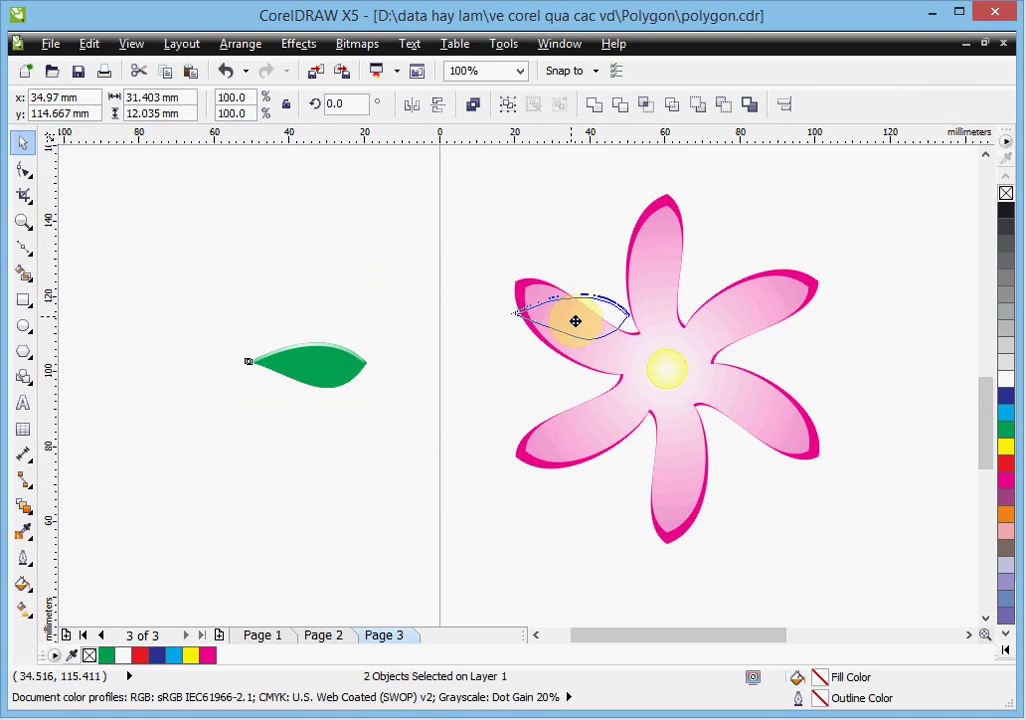
pyautogui.moveTo(583, 331); pyautogui.dragTo(653, 355)
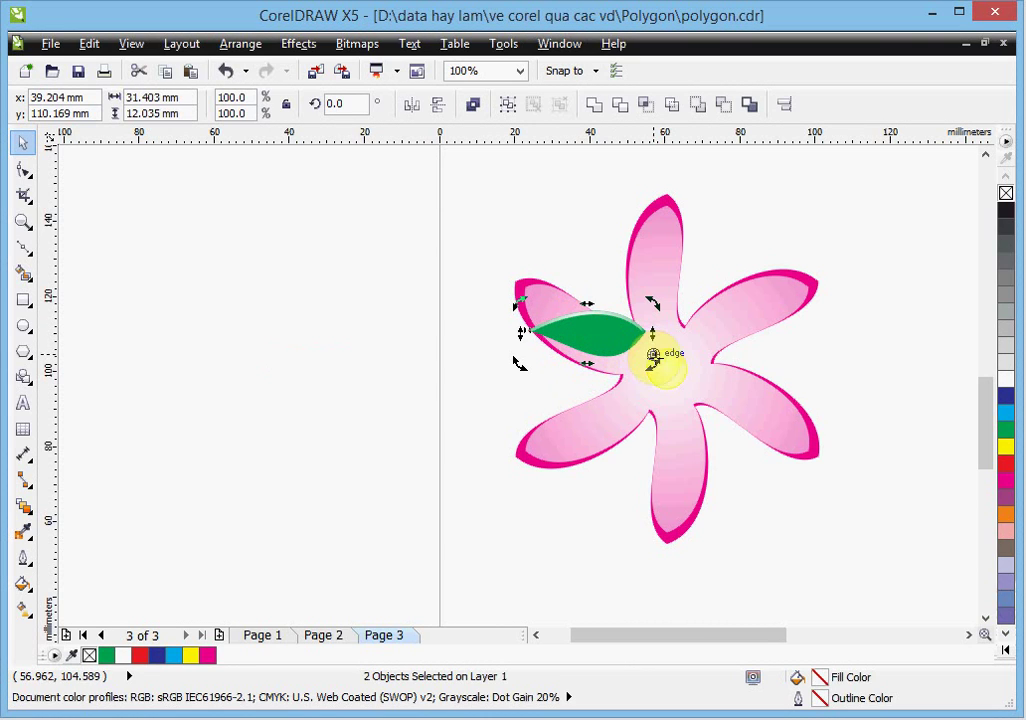
pyautogui.moveTo(518, 363); pyautogui.dragTo(524, 276)
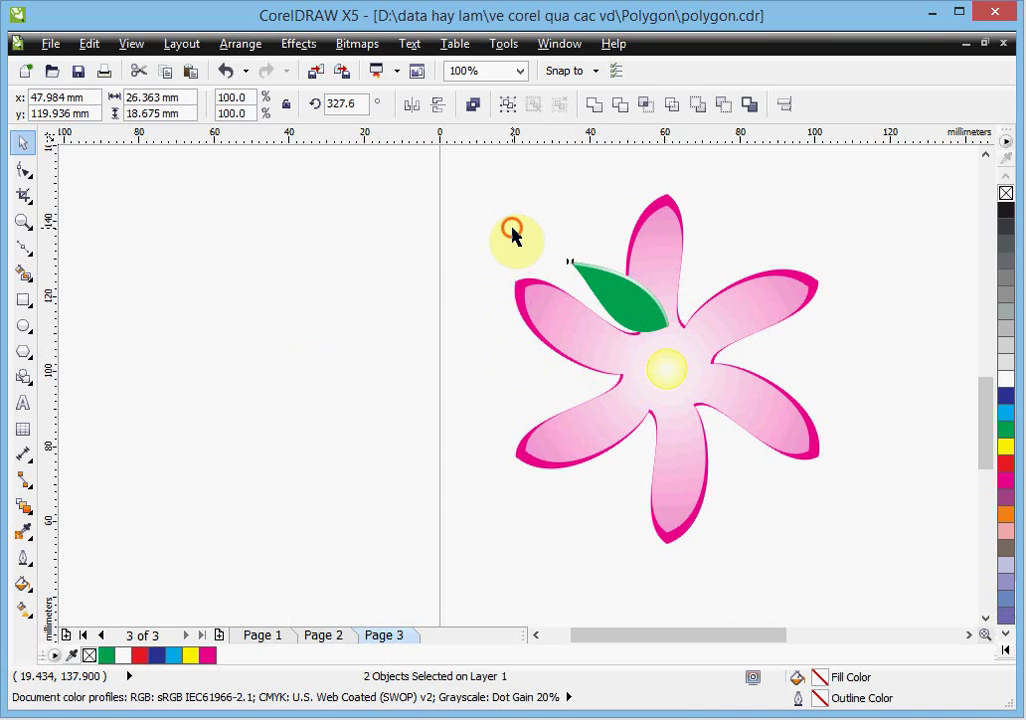
pyautogui.click(511, 233)
pyautogui.moveTo(549, 228)
pyautogui.mouseDown()
pyautogui.moveTo(678, 344)
pyautogui.moveTo(628, 325)
pyautogui.mouseUp()
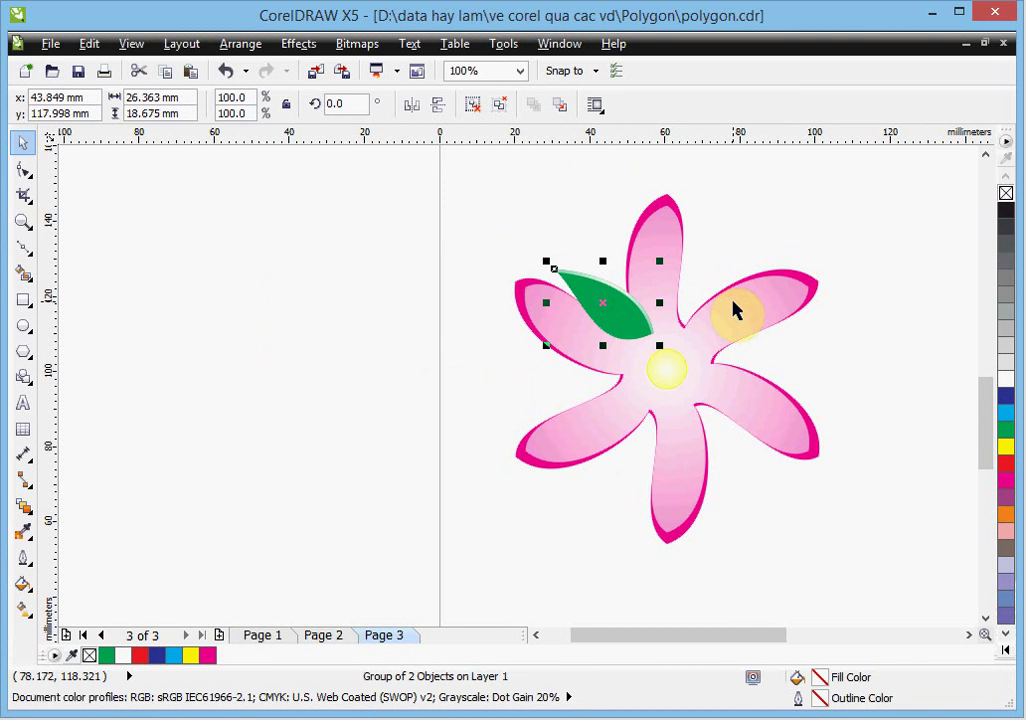
# Step: Send the leaf behind the petals and repeat rotated copies every 60° around the flower centre
pyautogui.hotkey('ctrl', 'pagedown')
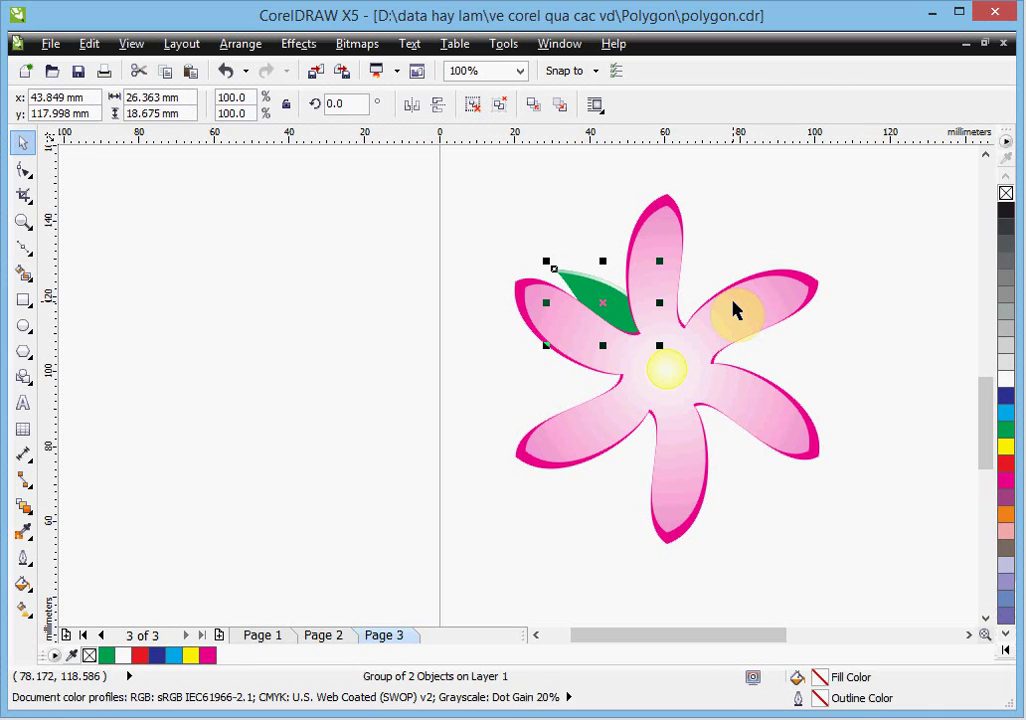
pyautogui.click(600, 305)
pyautogui.moveTo(603, 303); pyautogui.dragTo(666, 369)
pyautogui.click(361, 103)
pyautogui.doubleClick(361, 103)
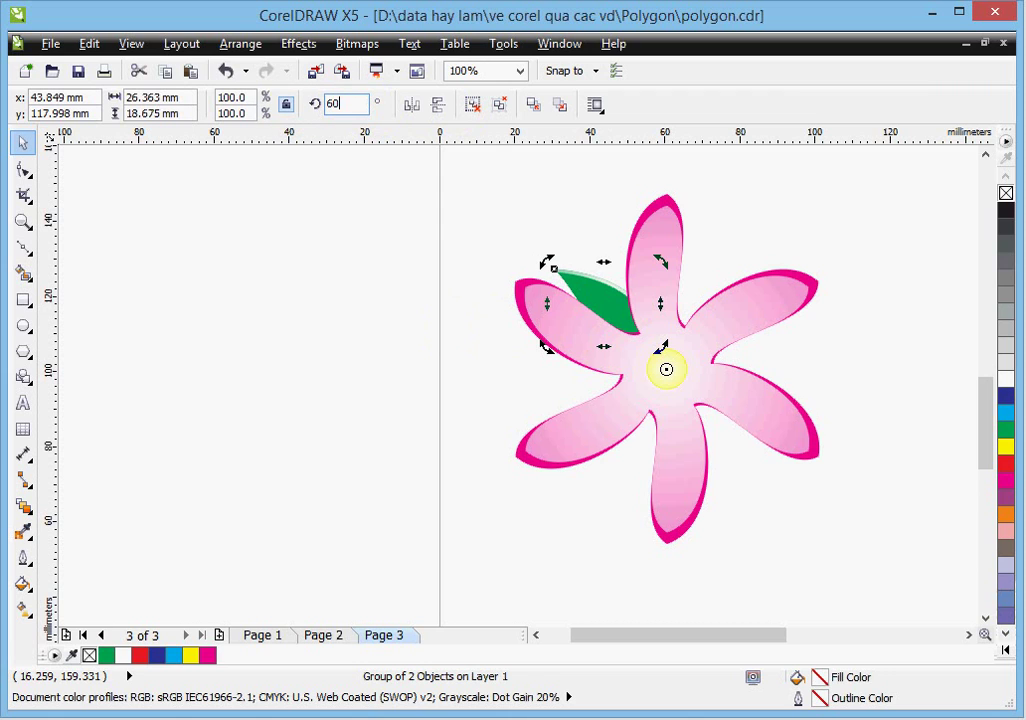
pyautogui.press('Return')
pyautogui.hotkey('ctrl', 'r')
pyautogui.hotkey('ctrl', 'r')
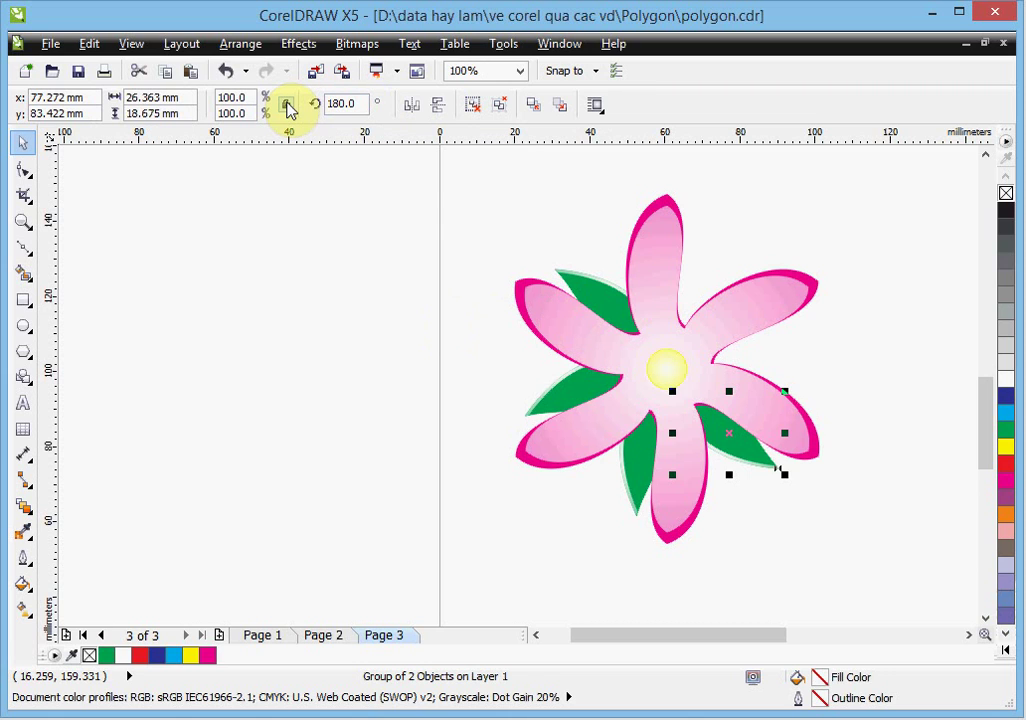
pyautogui.hotkey('ctrl', 'r')
pyautogui.hotkey('ctrl', 'r')
# Step: Fine-tune the lower-left, bottom, lower-right and upper-right leaves' rotation to sit between petals
pyautogui.click(372, 325)
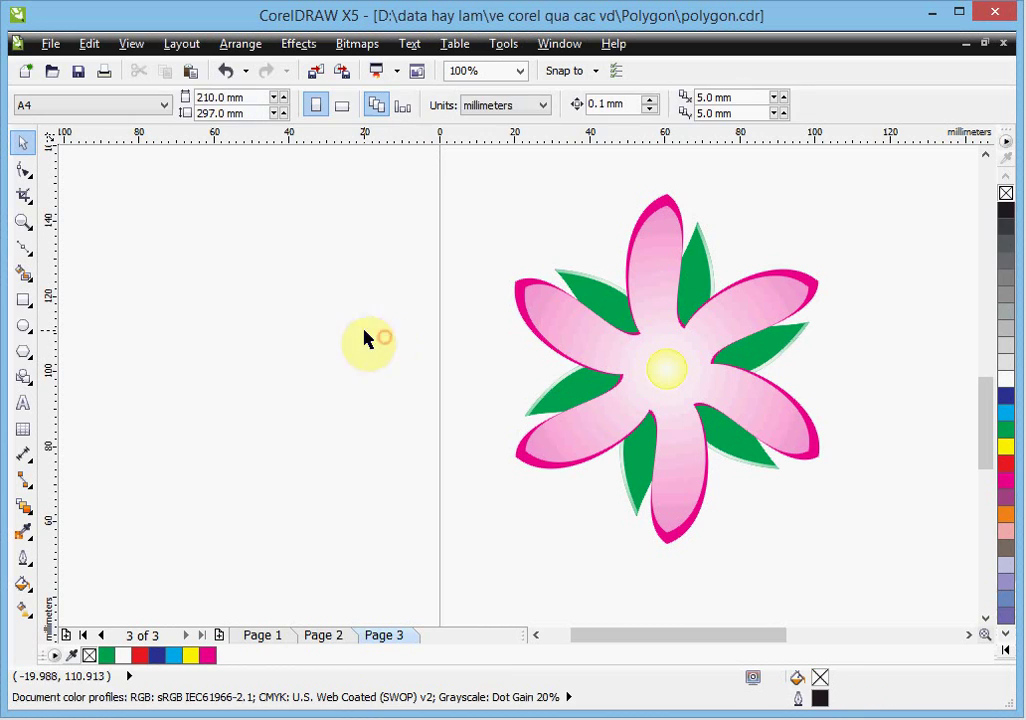
pyautogui.click(558, 405)
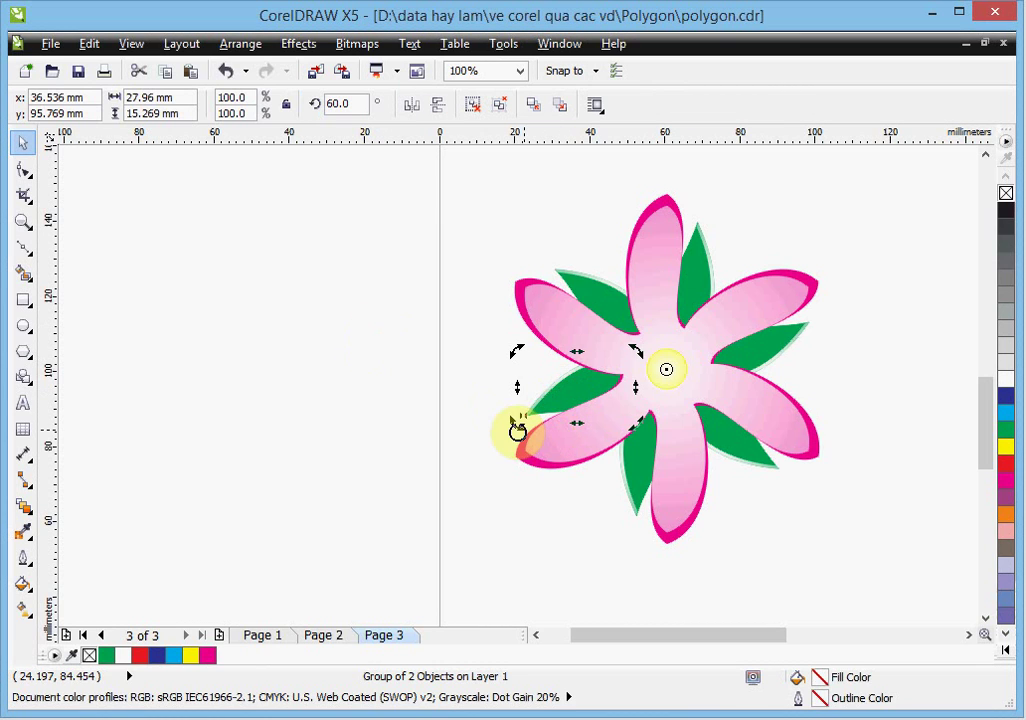
pyautogui.moveTo(517, 426); pyautogui.dragTo(508, 412)
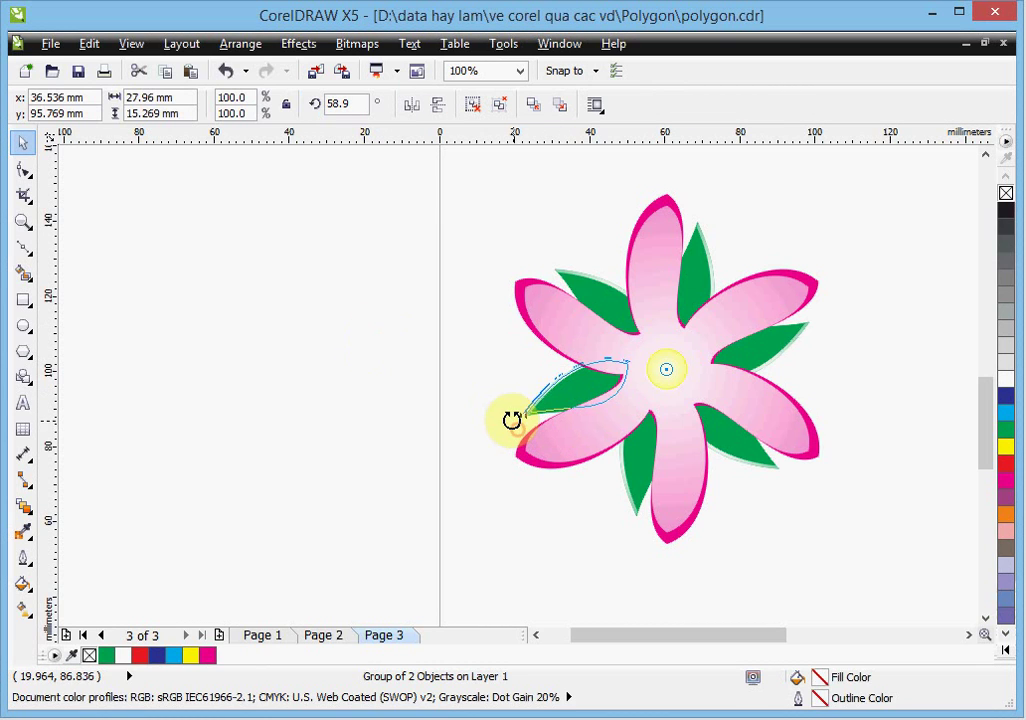
pyautogui.click(634, 486)
pyautogui.moveTo(666, 526)
pyautogui.mouseDown()
pyautogui.moveTo(646, 528)
pyautogui.moveTo(672, 532)
pyautogui.mouseUp()
pyautogui.click(745, 455)
pyautogui.click(787, 460)
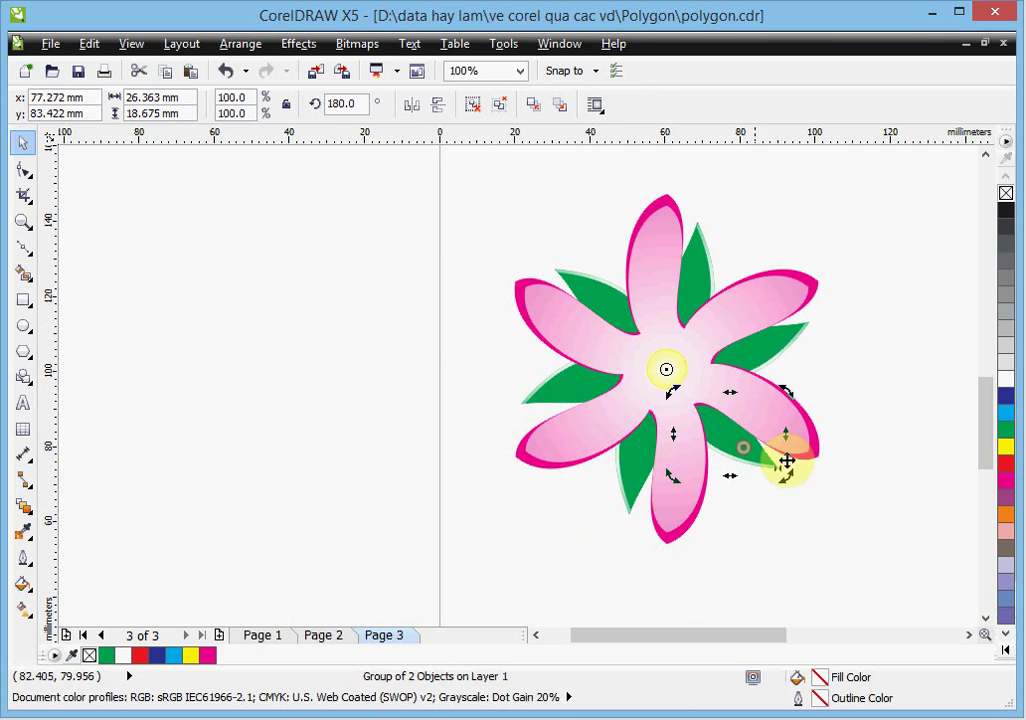
pyautogui.moveTo(788, 474); pyautogui.dragTo(781, 486)
pyautogui.click(782, 338)
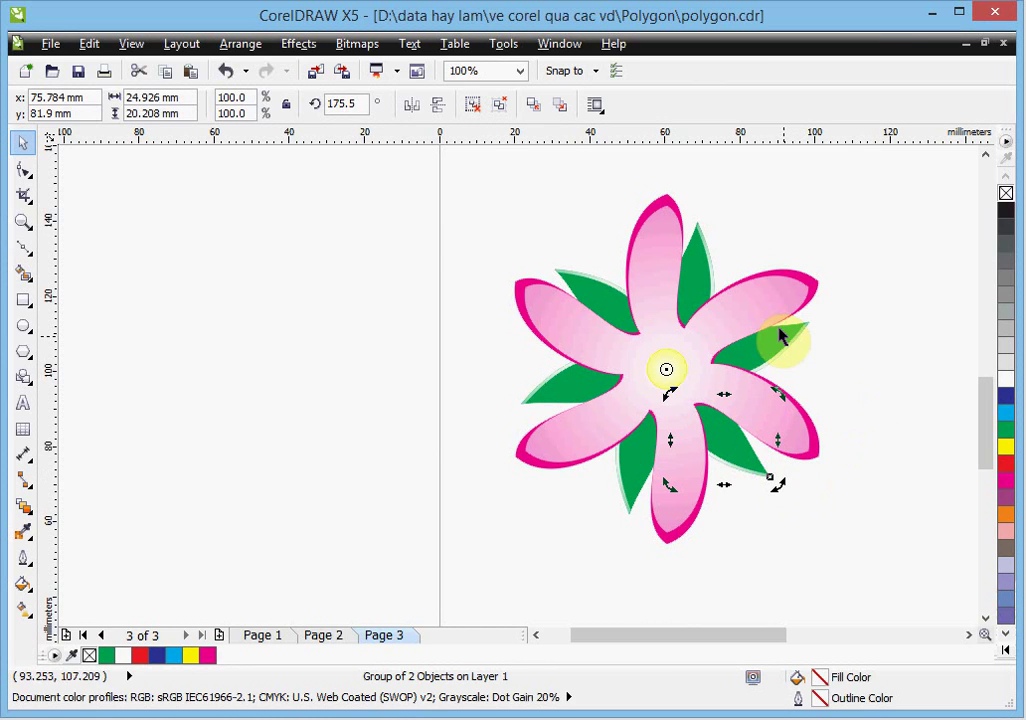
pyautogui.click(778, 342)
pyautogui.moveTo(815, 316); pyautogui.dragTo(820, 332)
pyautogui.click(879, 355)
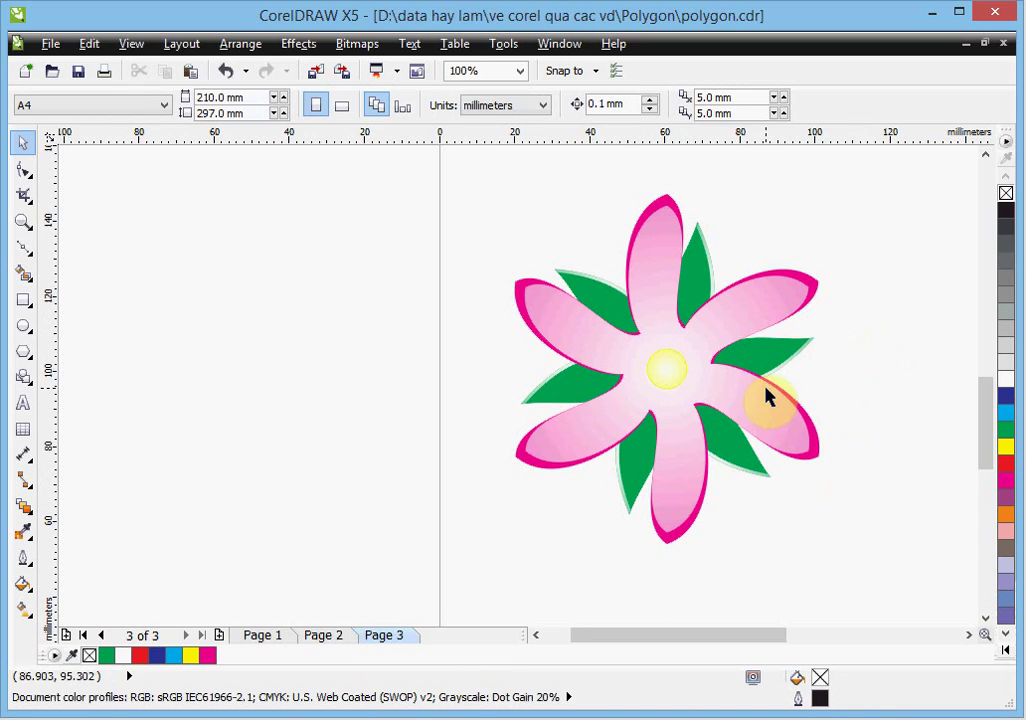
pyautogui.scroll(-2, 770, 396)
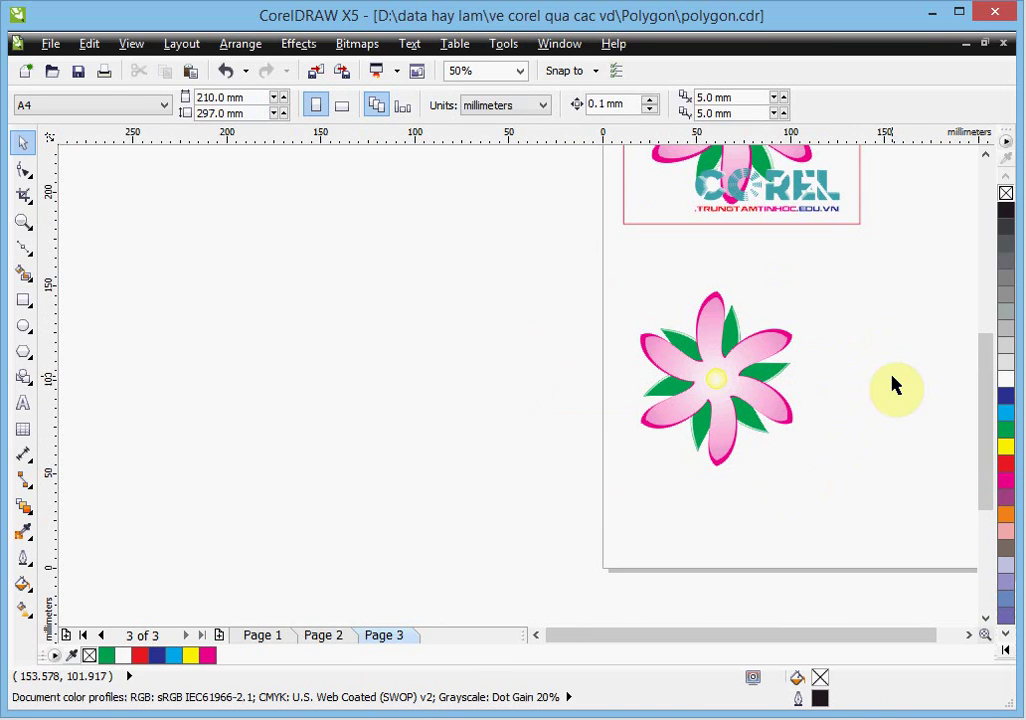
pyautogui.scroll(-1, 896, 385)
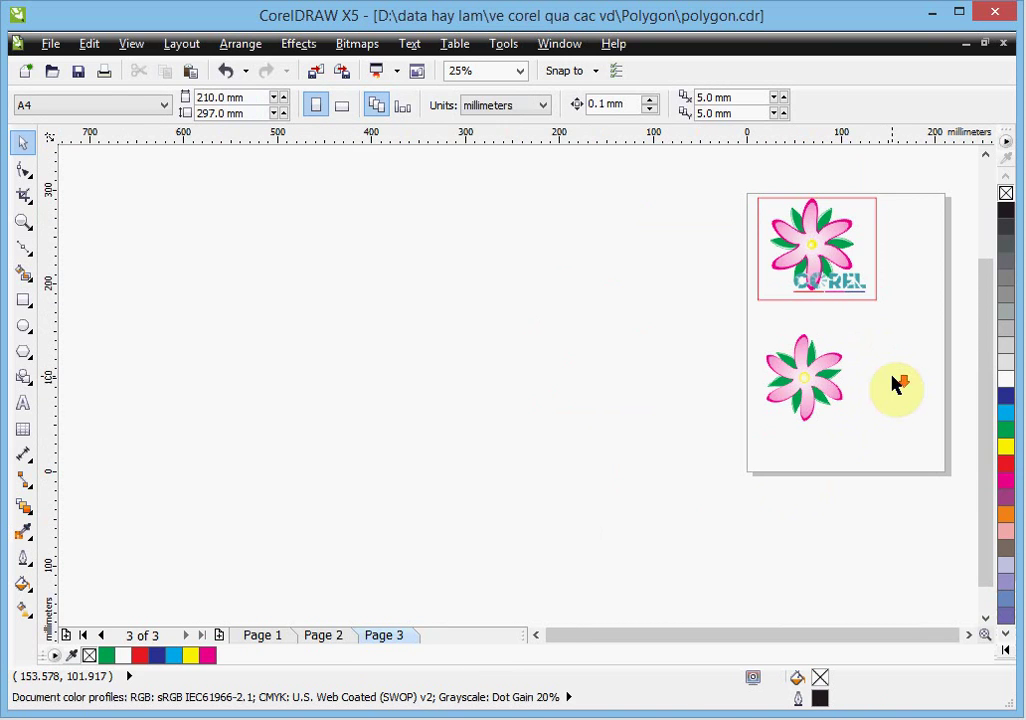
pyautogui.click(968, 635)
pyautogui.scroll(1, 643, 395)
pyautogui.scroll(1, 643, 395)
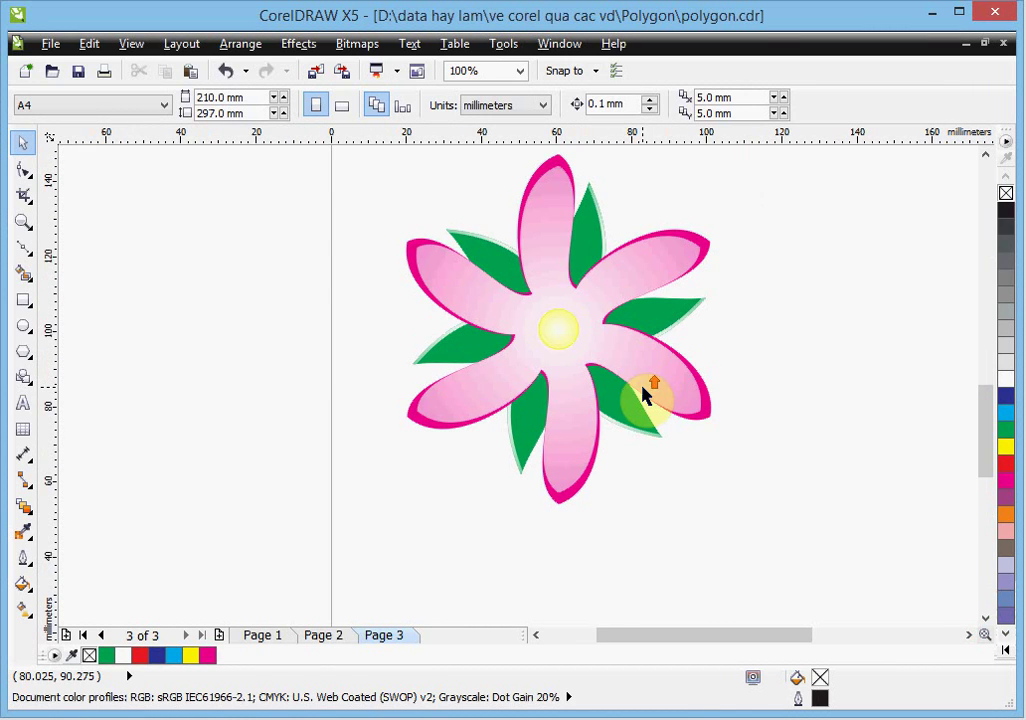